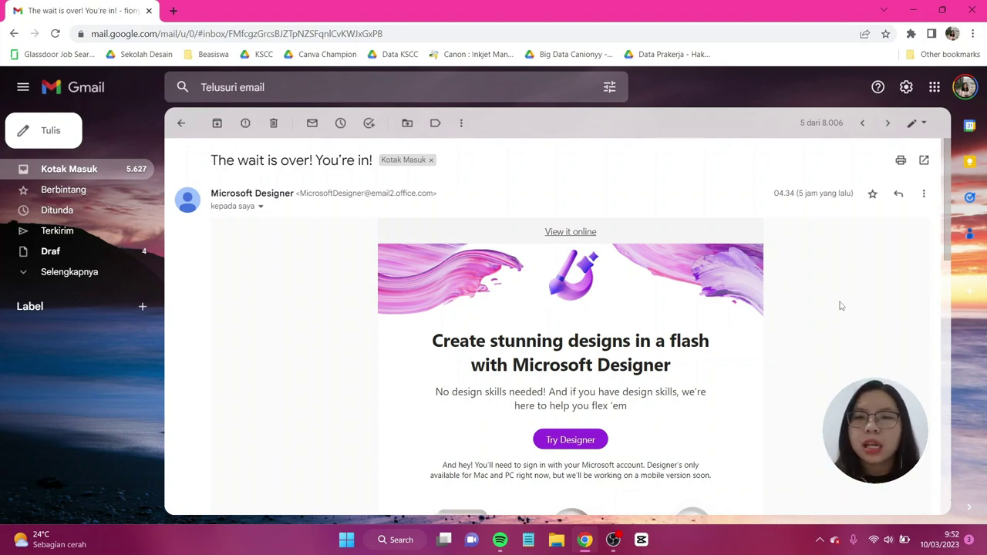
{"action": "scroll", "coordinate": [841, 306], "scroll_direction": "down", "scroll_amount": 2}
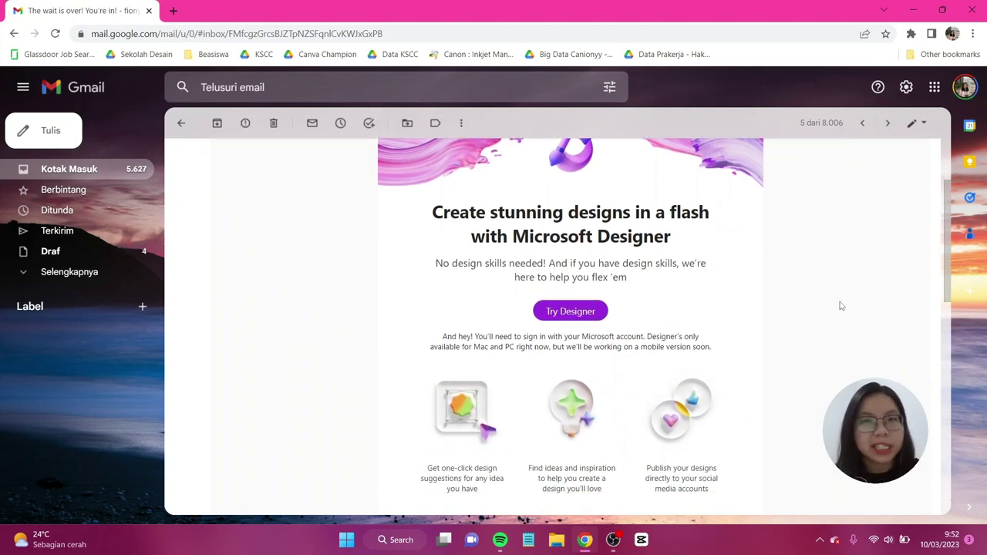
{"action": "scroll", "coordinate": [842, 307], "scroll_direction": "down", "scroll_amount": 1}
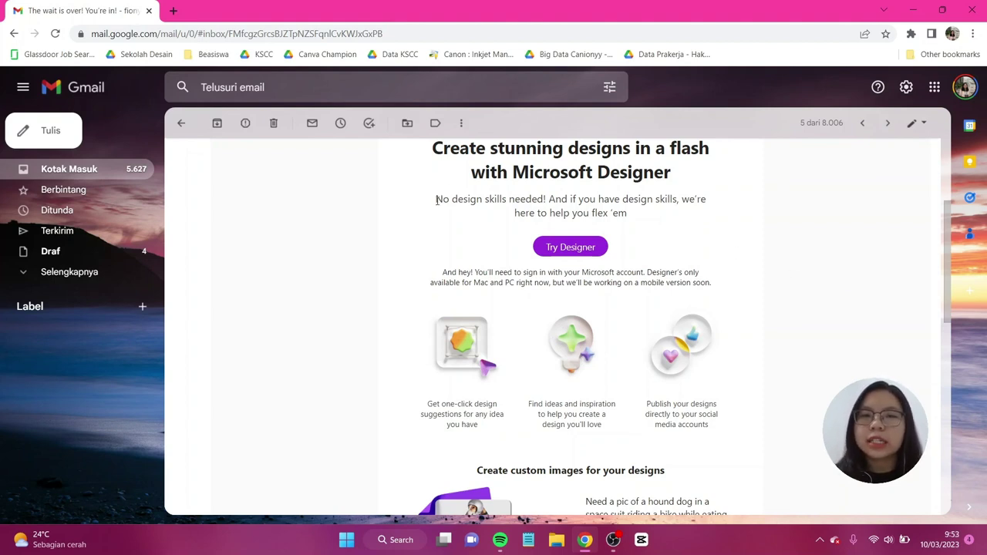
{"action": "left_click_drag", "start_coordinate": [437, 200], "coordinate": [496, 198]}
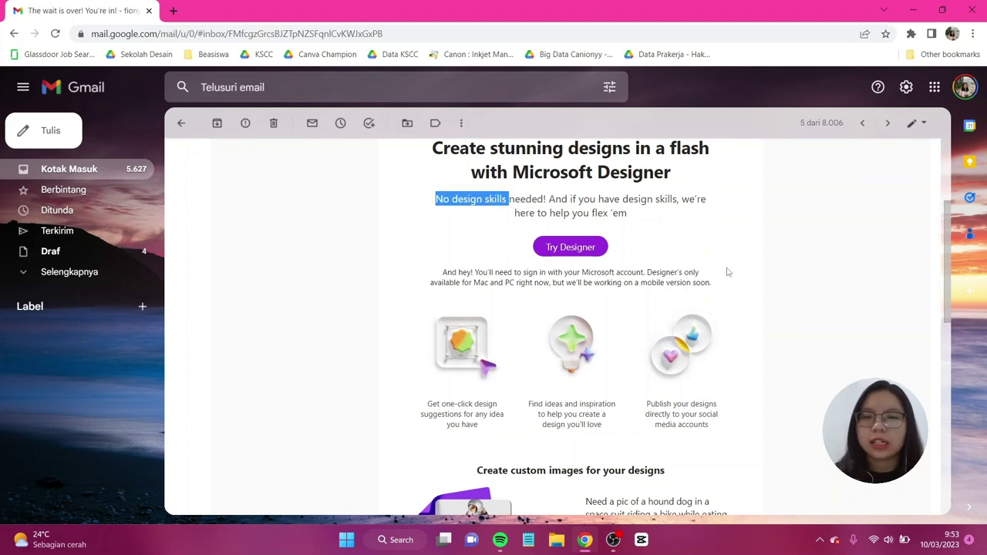
{"action": "scroll", "coordinate": [369, 270], "scroll_direction": "down", "scroll_amount": 1}
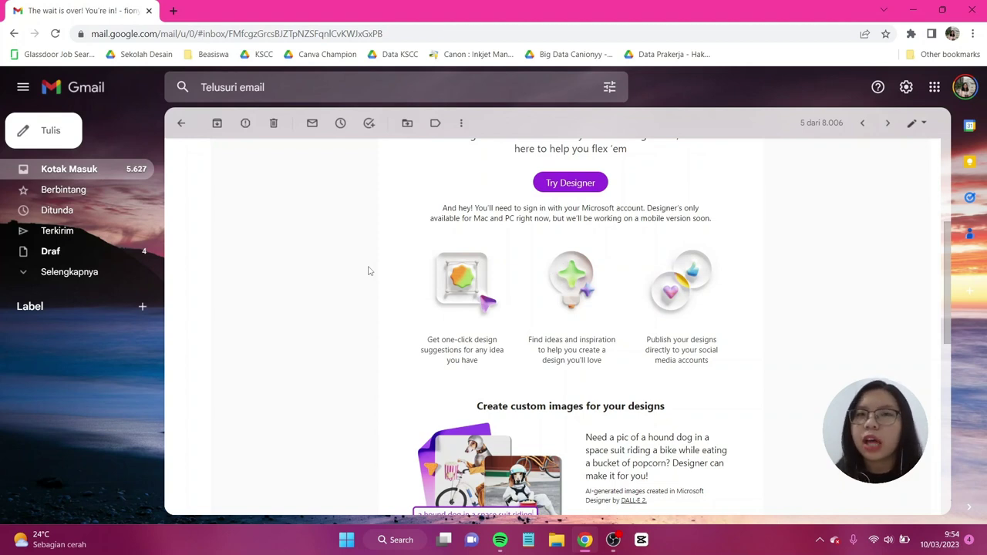
{"action": "scroll", "coordinate": [568, 294], "scroll_direction": "down", "scroll_amount": 3}
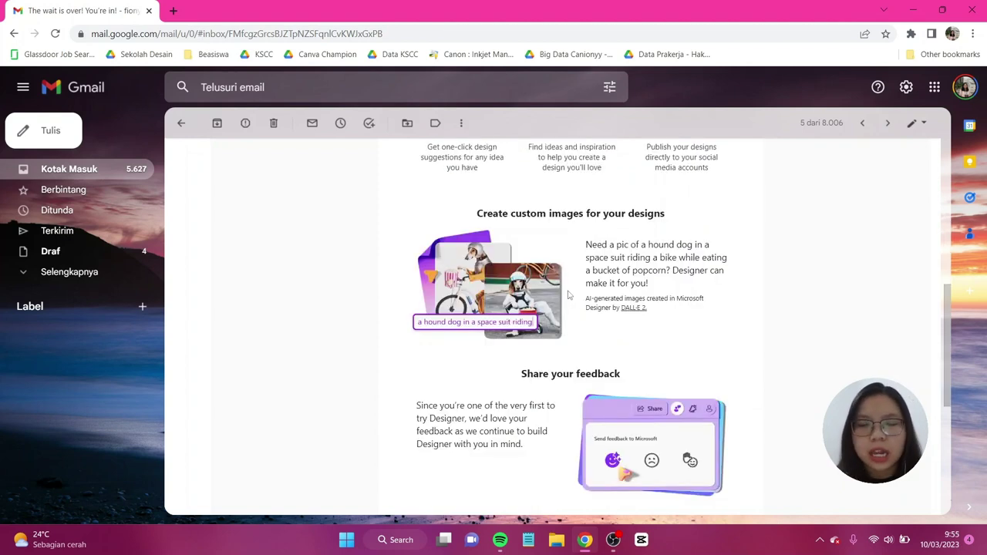
{"action": "scroll", "coordinate": [568, 294], "scroll_direction": "down", "scroll_amount": 1}
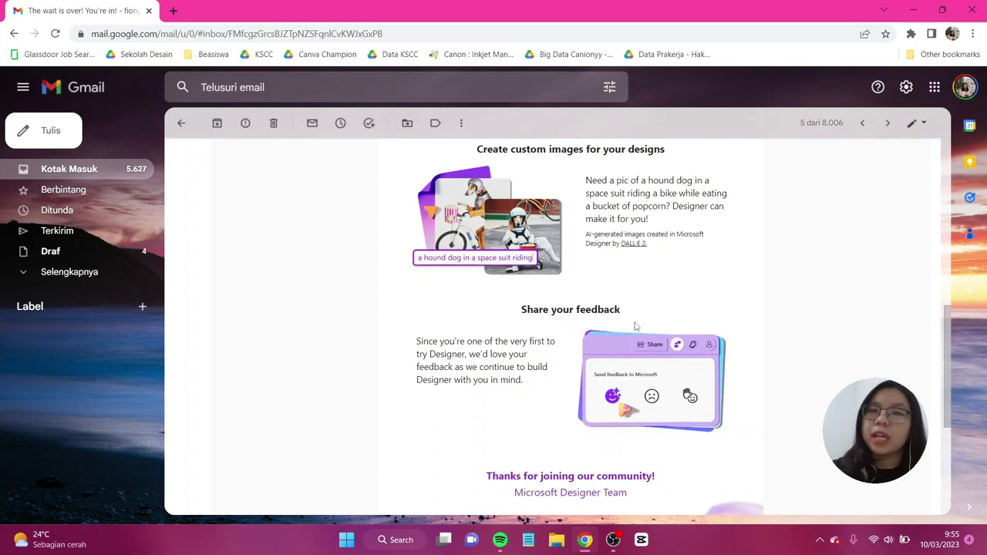
{"action": "scroll", "coordinate": [637, 346], "scroll_direction": "down", "scroll_amount": 2}
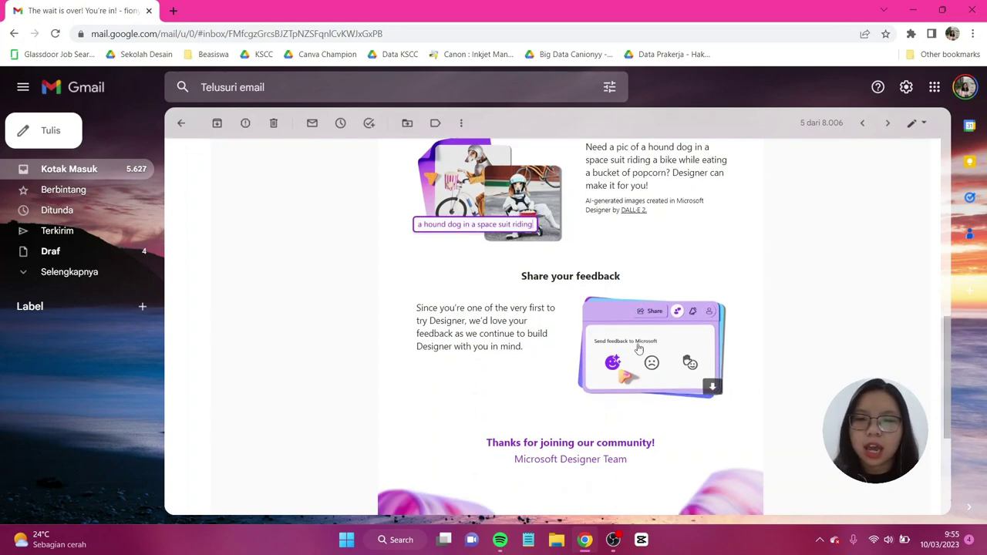
{"action": "scroll", "coordinate": [639, 347], "scroll_direction": "up", "scroll_amount": 2}
{"action": "scroll", "coordinate": [639, 347], "scroll_direction": "up", "scroll_amount": 4}
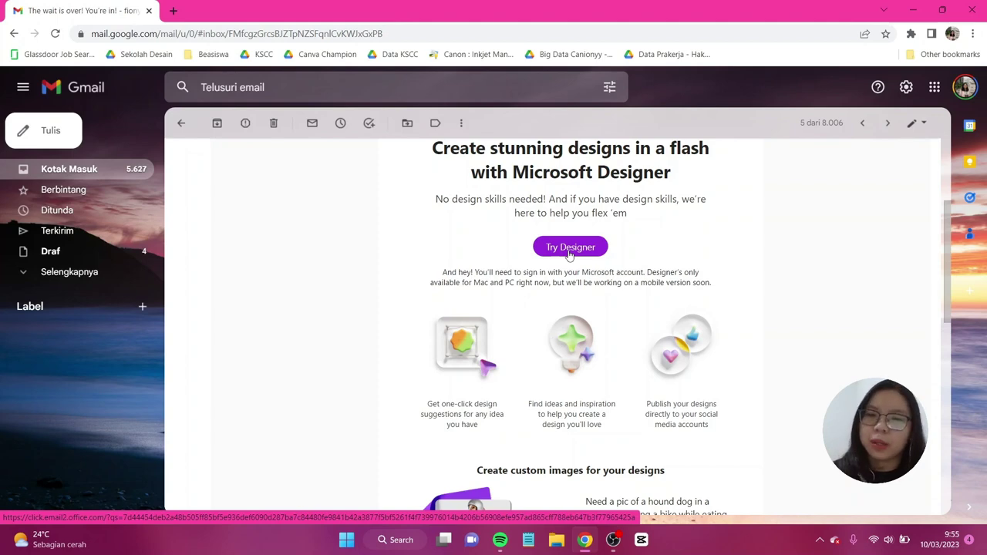
Step: Open Microsoft Designer and enter the description 'A poster for my ayam geprek business that launch on March 23'
{"action": "left_click", "coordinate": [569, 255]}
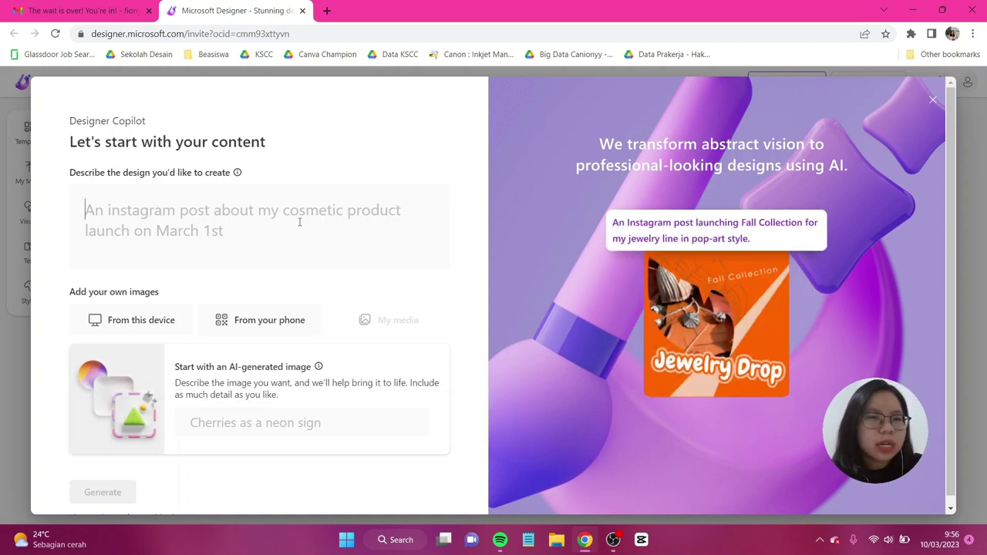
{"action": "type", "text": "A"}
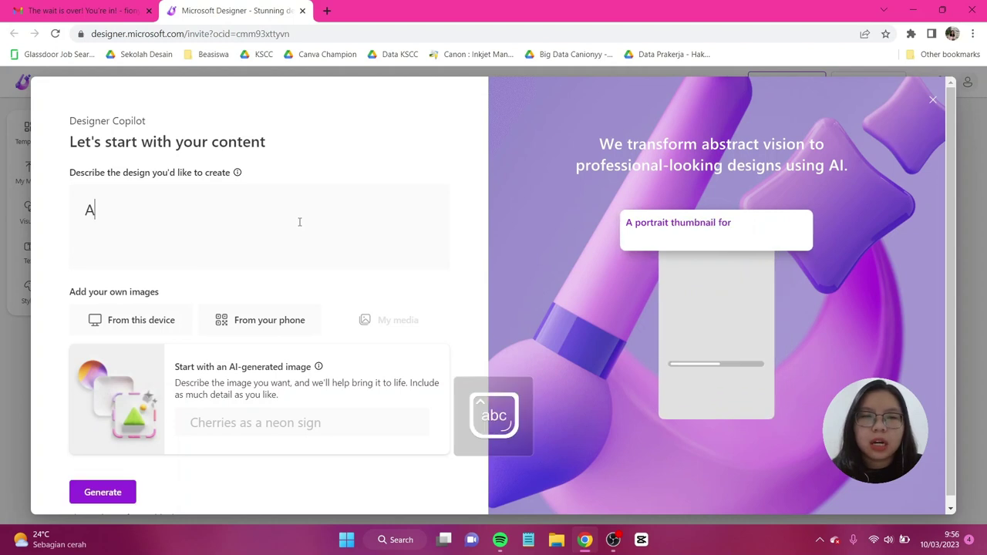
{"action": "type", "text": " poster for my"}
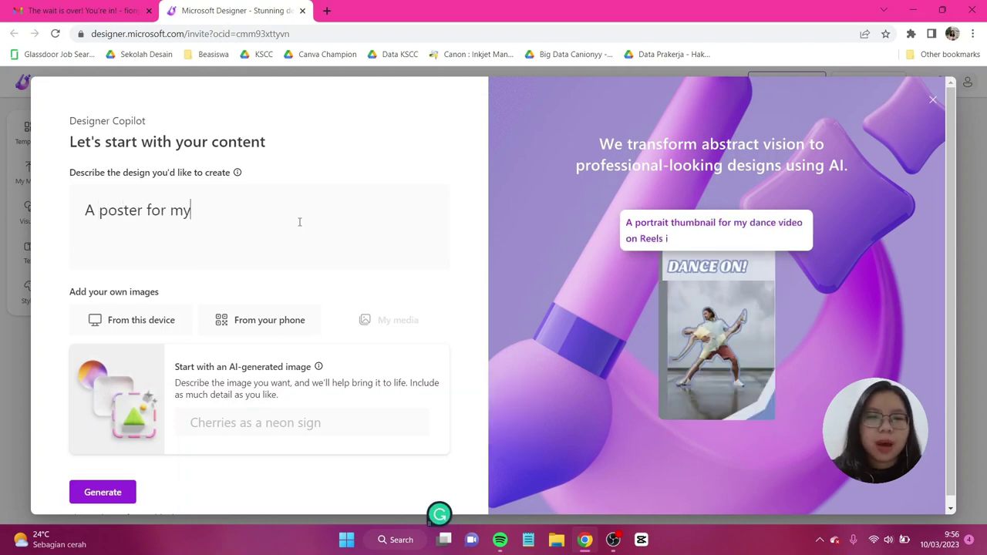
{"action": "type", "text": " ayam gep"}
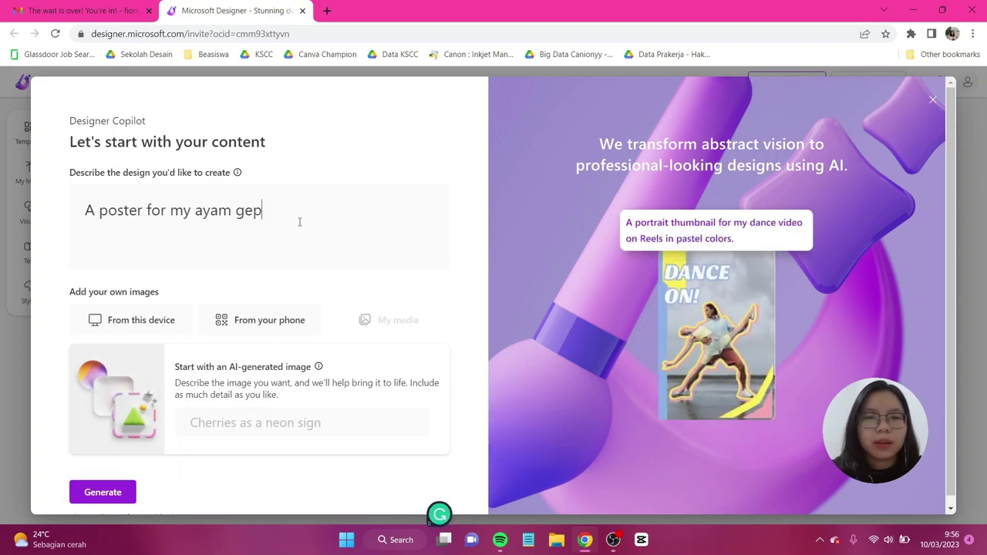
{"action": "type", "text": "rek business that la"}
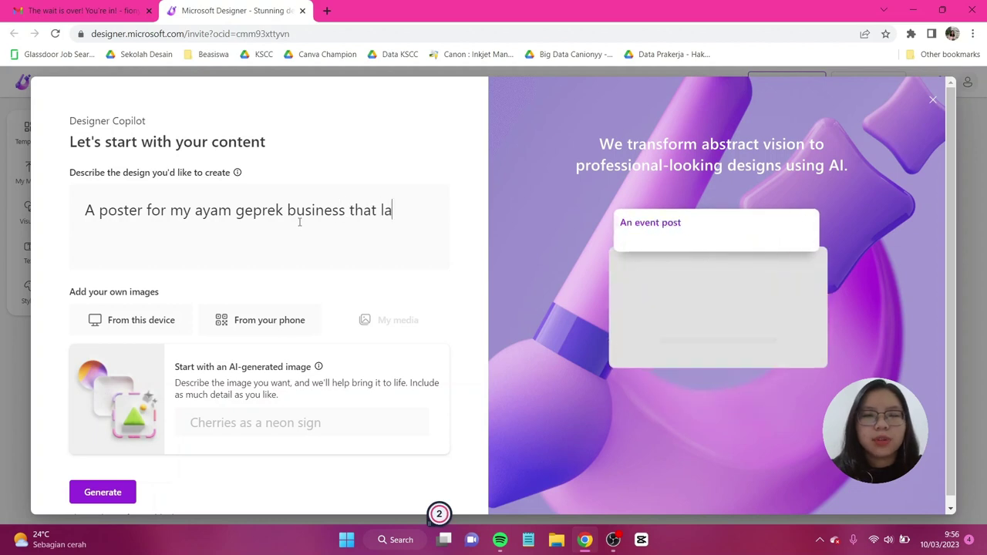
{"action": "type", "text": "unch on March "}
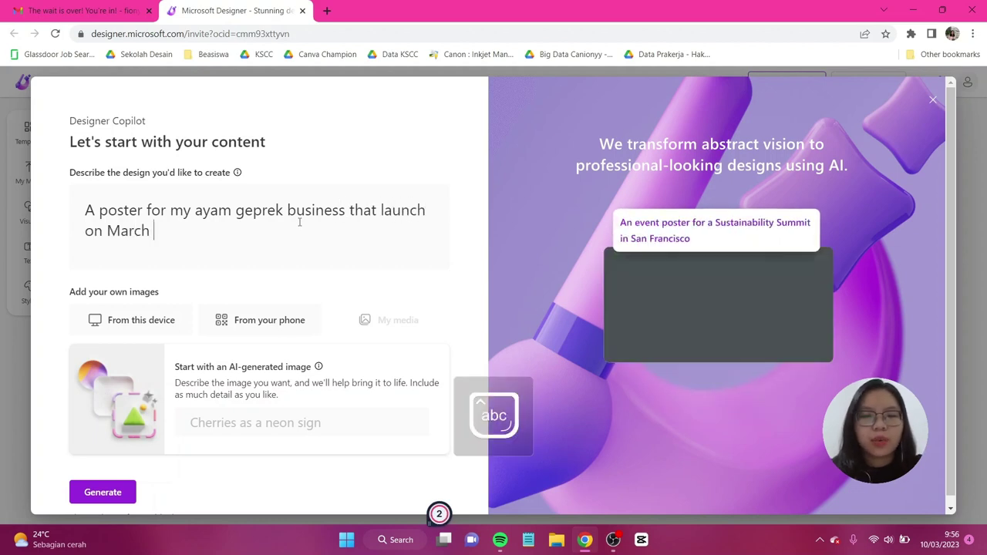
{"action": "type", "text": "23"}
{"action": "scroll", "coordinate": [286, 249], "scroll_direction": "down", "scroll_amount": 1}
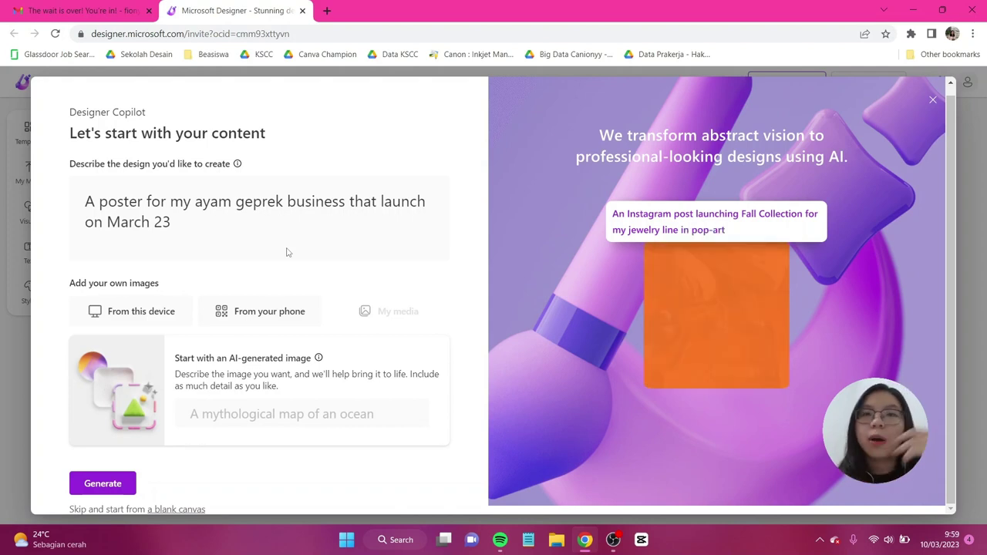
{"action": "left_click", "coordinate": [280, 315]}
{"action": "scroll", "coordinate": [280, 315], "scroll_direction": "down", "scroll_amount": 1}
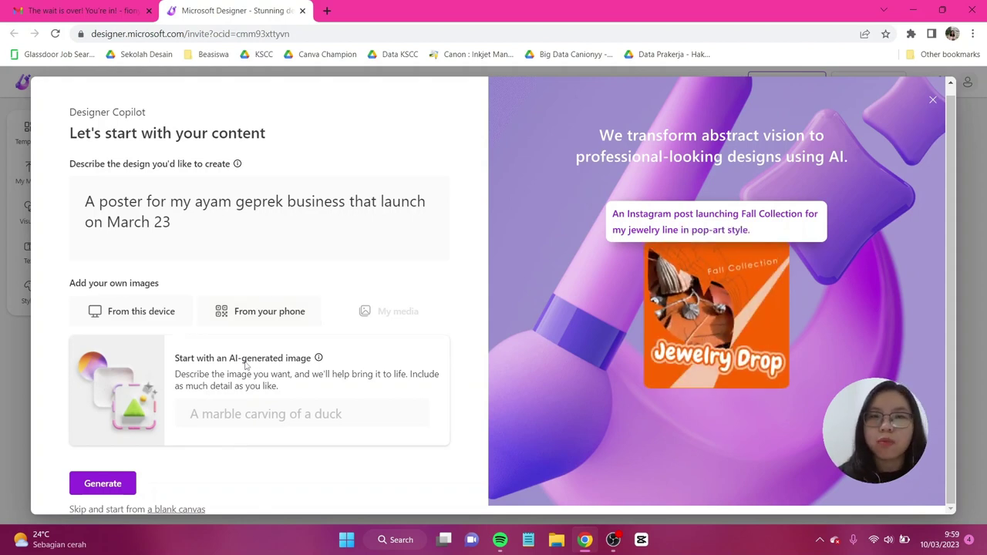
Step: Generate AI images of 'ayam geprek' and pick the second, fried chicken with cucumber on green
{"action": "left_click", "coordinate": [245, 415]}
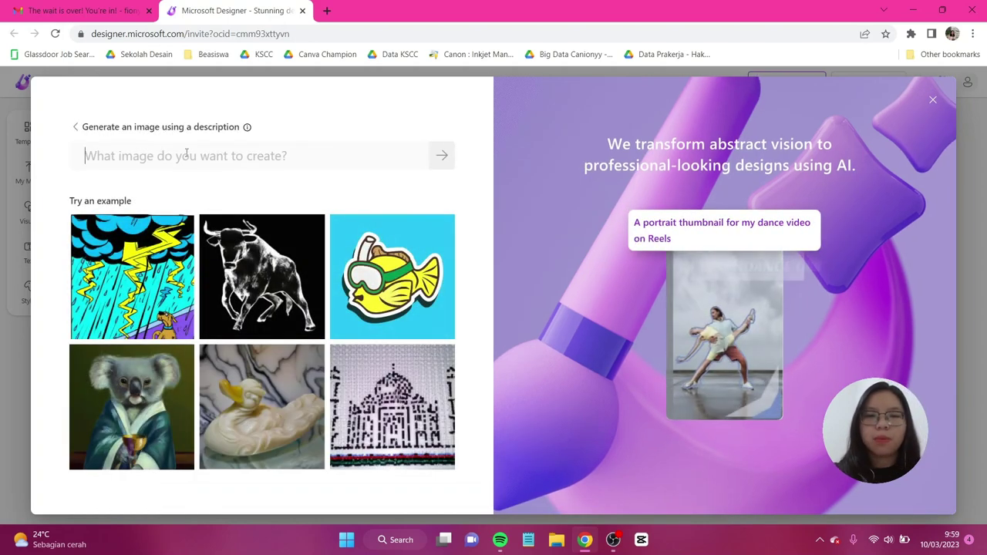
{"action": "type", "text": "ayam geprek"}
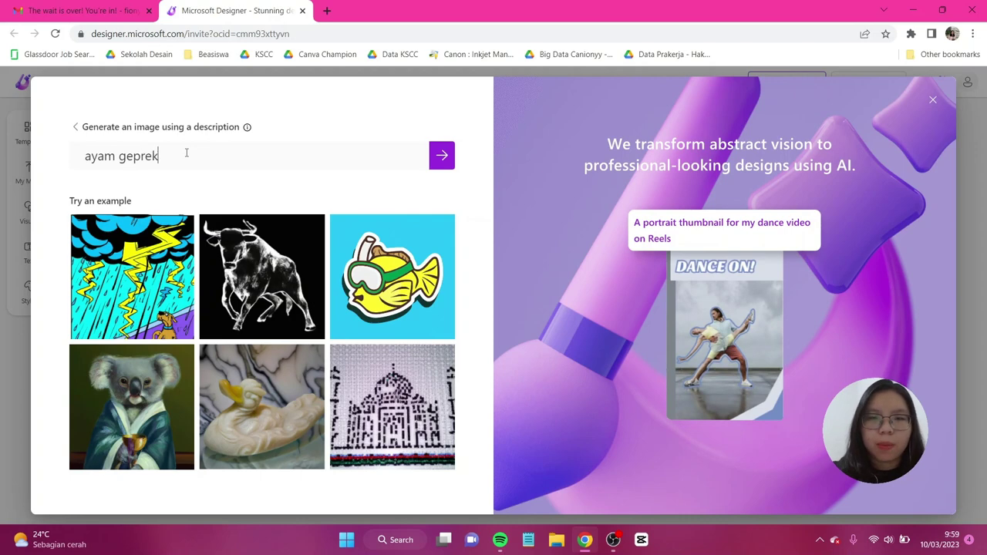
{"action": "left_click", "coordinate": [441, 158]}
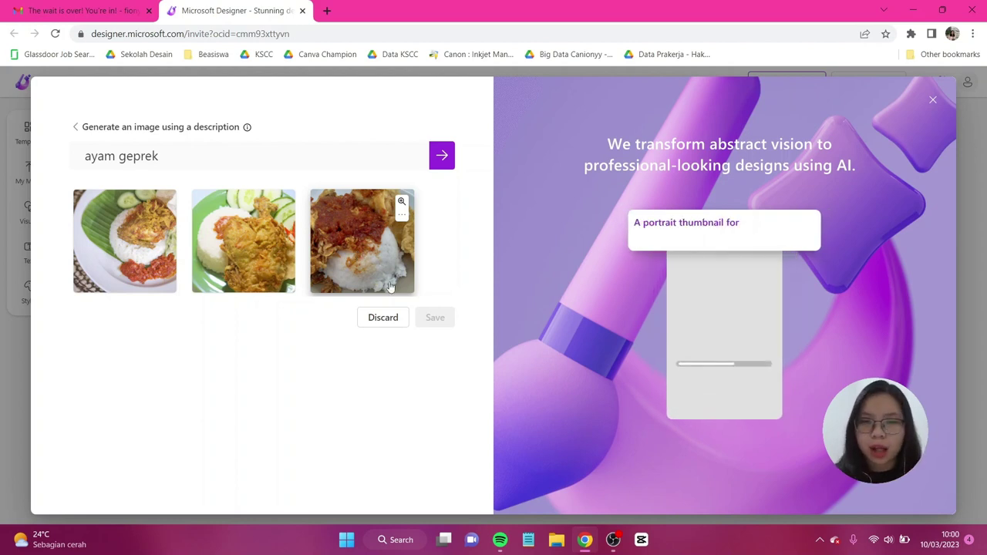
{"action": "left_click", "coordinate": [248, 259]}
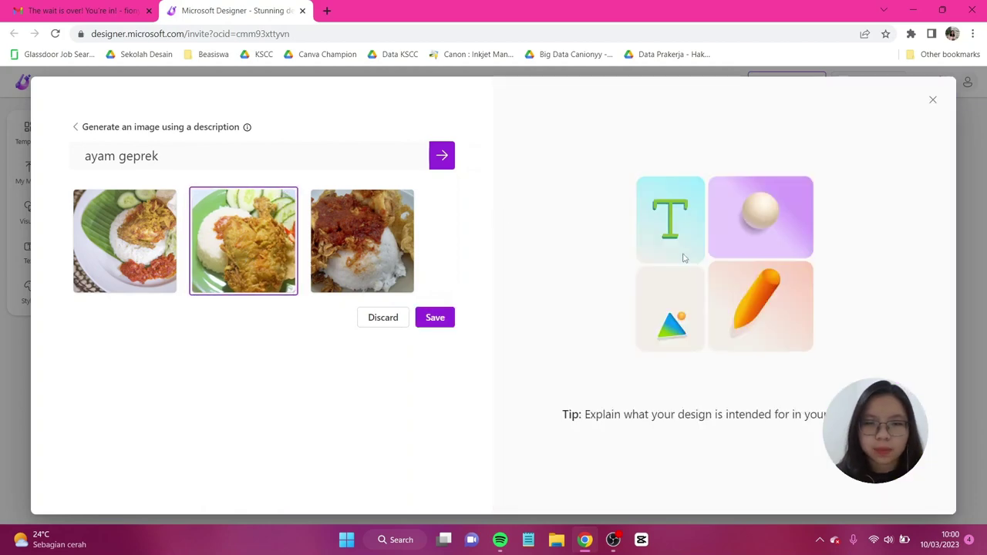
Step: Save the chosen image and customize the pale green design with red 'Ayam Geprek Is Here!' script
{"action": "left_click", "coordinate": [435, 317]}
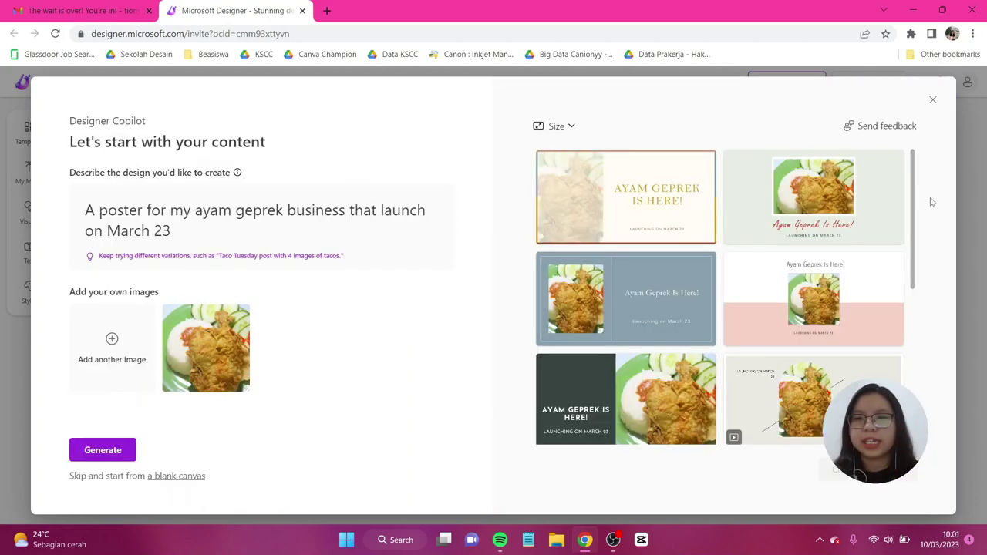
{"action": "scroll", "coordinate": [872, 219], "scroll_direction": "down", "scroll_amount": 3}
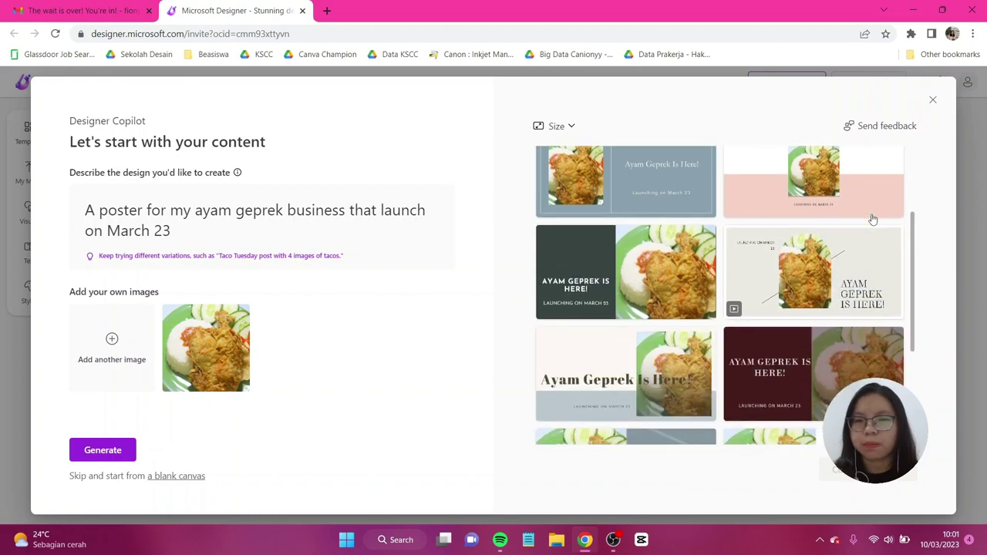
{"action": "scroll", "coordinate": [872, 219], "scroll_direction": "down", "scroll_amount": 2}
{"action": "scroll", "coordinate": [872, 219], "scroll_direction": "down", "scroll_amount": 2}
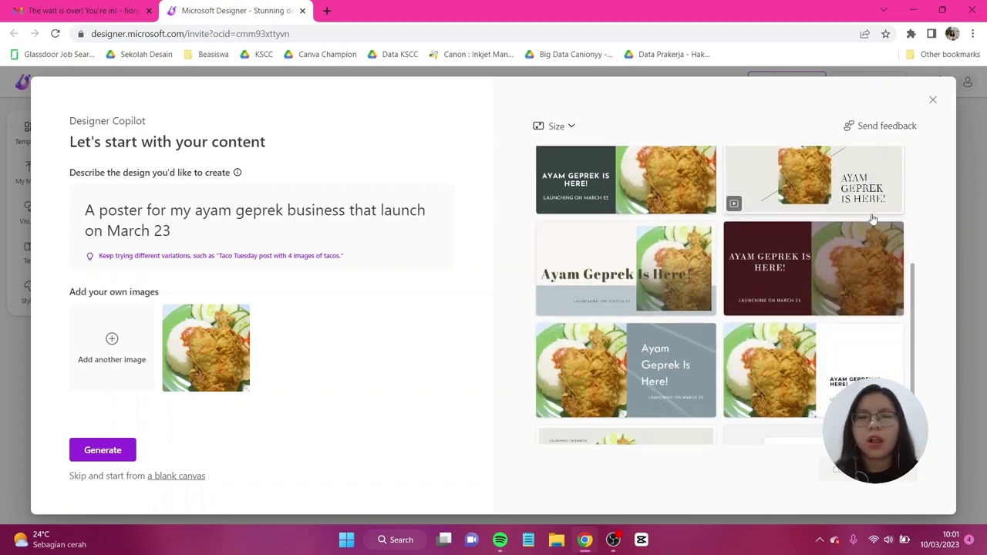
{"action": "mouse_move", "coordinate": [873, 219]}
{"action": "scroll", "coordinate": [873, 216], "scroll_direction": "down", "scroll_amount": 1}
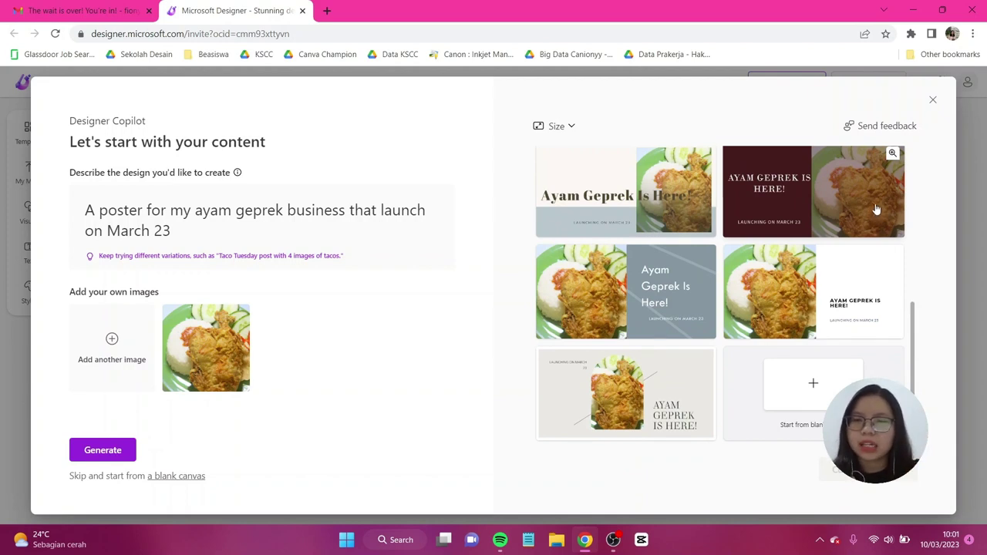
{"action": "scroll", "coordinate": [876, 209], "scroll_direction": "up", "scroll_amount": 3}
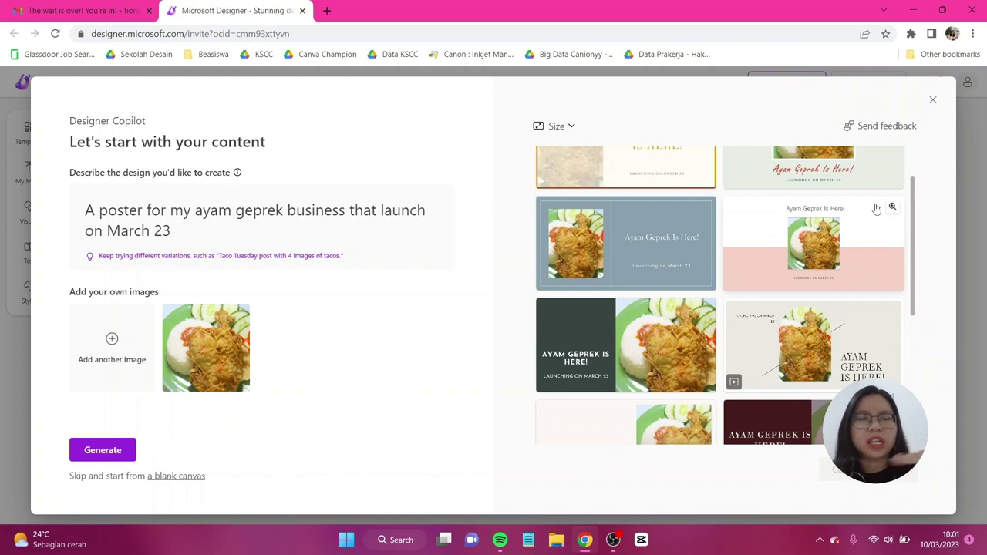
{"action": "scroll", "coordinate": [874, 215], "scroll_direction": "up", "scroll_amount": 1}
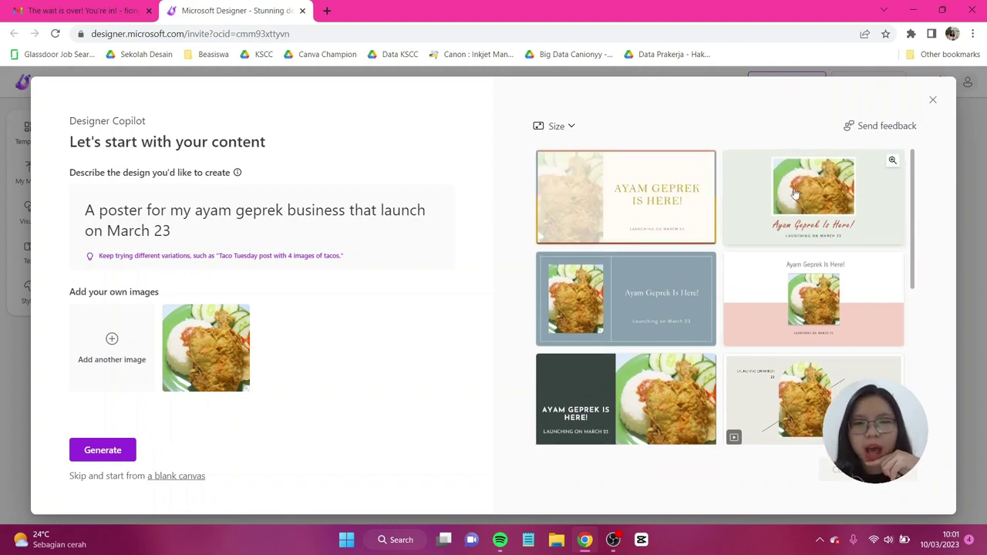
{"action": "left_click", "coordinate": [810, 204]}
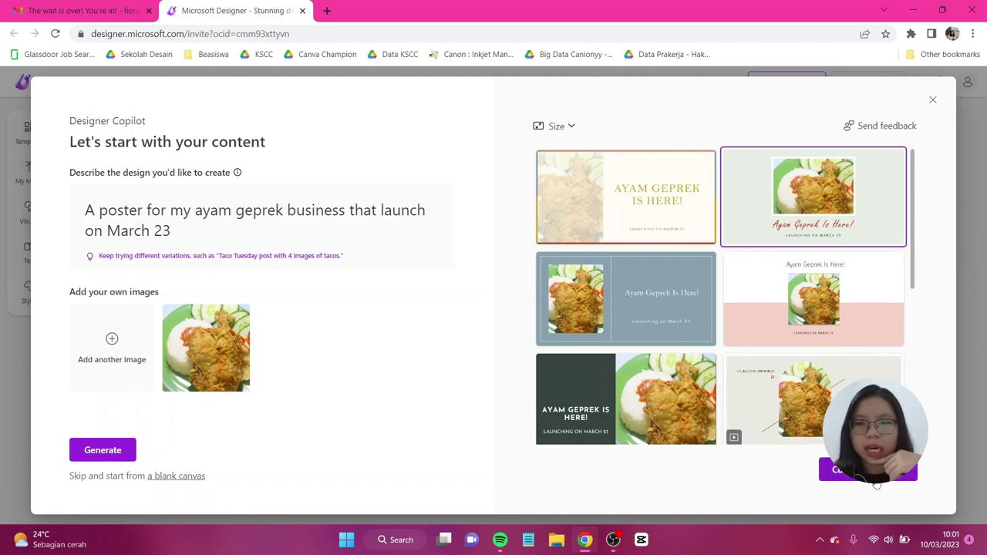
{"action": "left_click", "coordinate": [887, 475]}
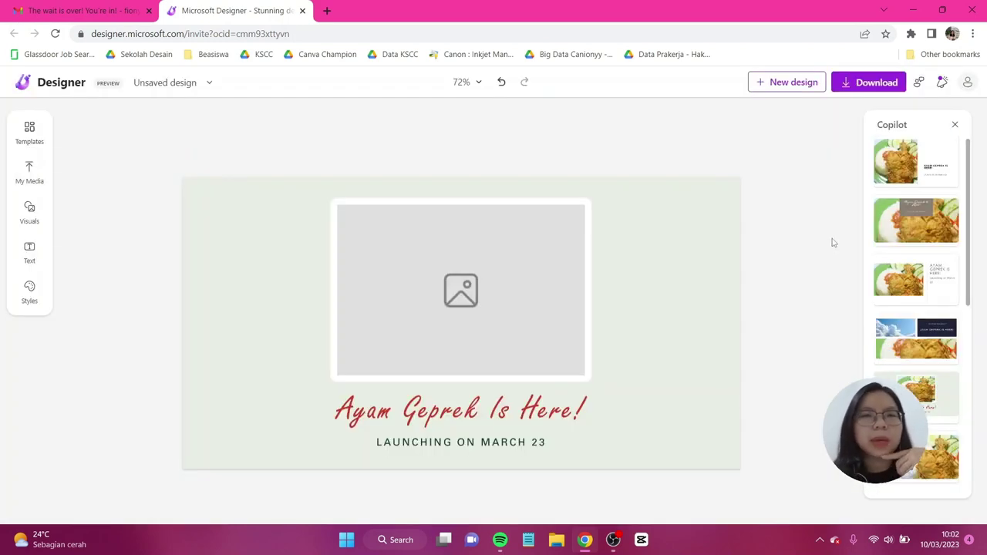
Step: Replace the empty image frame with the Resep-Ayam-Geprek-Bensu-min photo uploaded from this device
{"action": "left_click", "coordinate": [570, 220]}
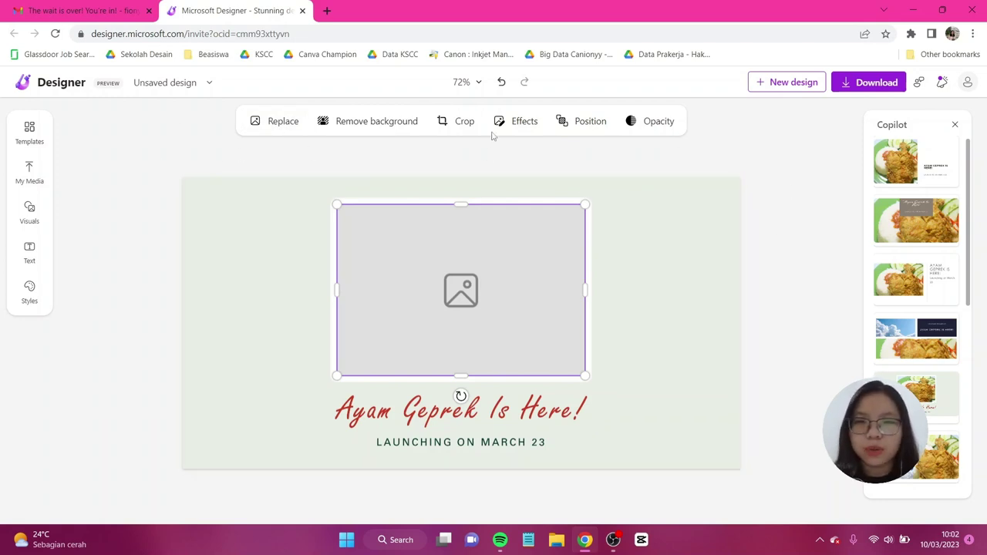
{"action": "left_click", "coordinate": [291, 123]}
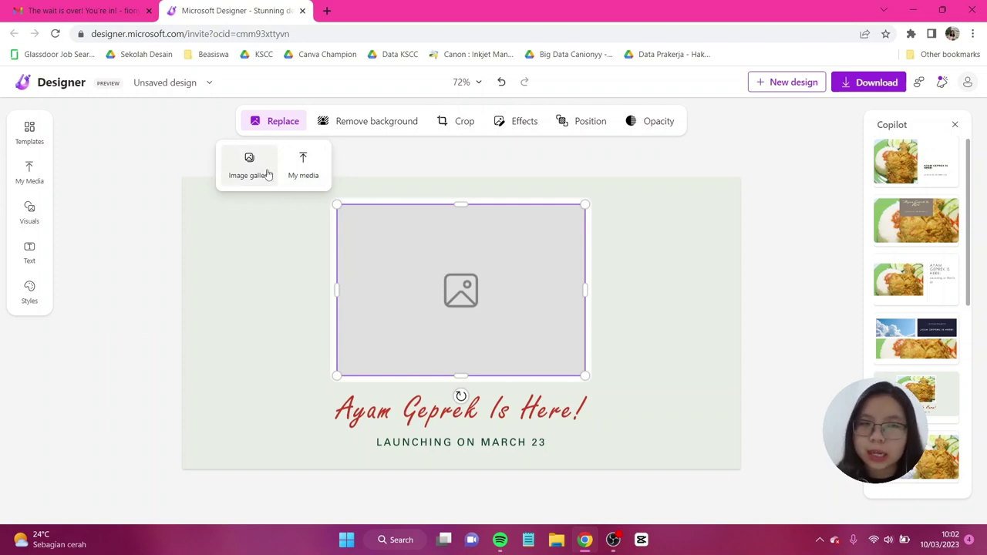
{"action": "left_click", "coordinate": [306, 164]}
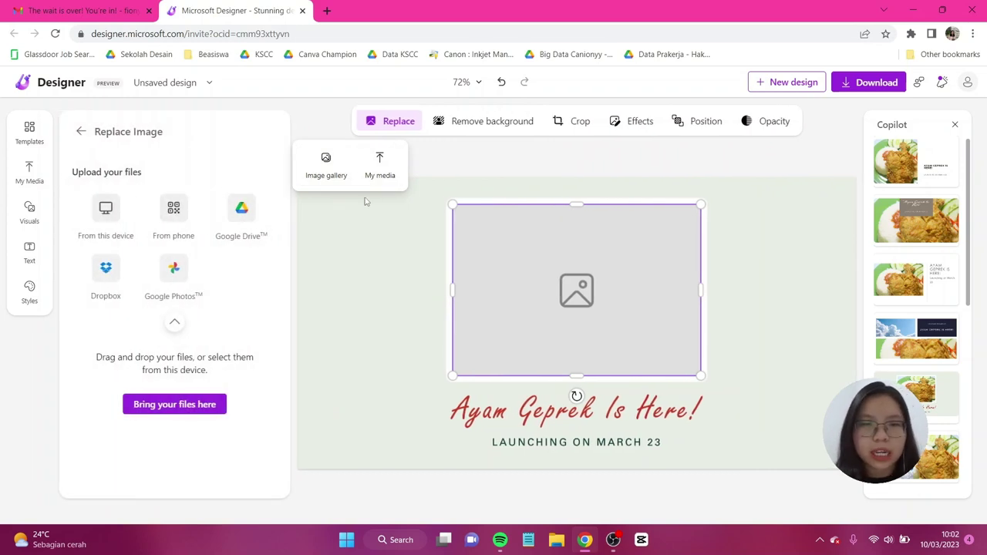
{"action": "left_click", "coordinate": [110, 216]}
{"action": "double_click", "coordinate": [444, 242]}
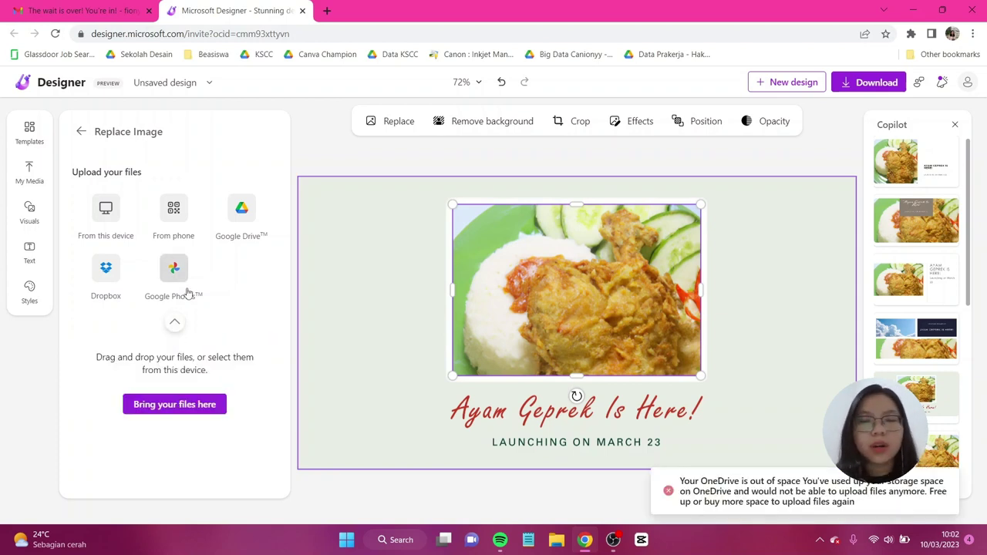
{"action": "key", "text": "Escape"}
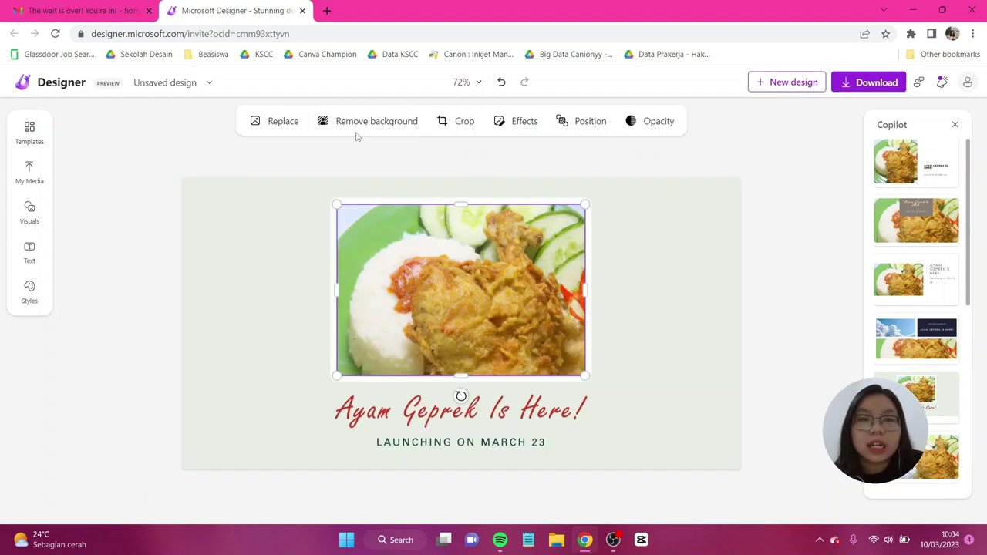
Step: Remove the green plate background from the fried chicken photo
{"action": "left_click", "coordinate": [362, 123]}
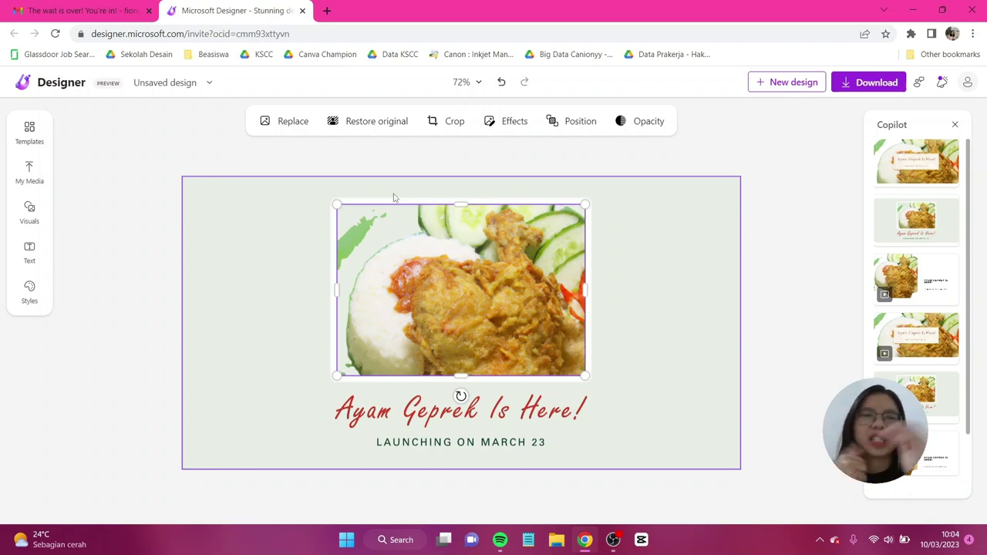
Step: Crop the food photo tighter by shifting it upward within its frame
{"action": "left_click", "coordinate": [456, 123]}
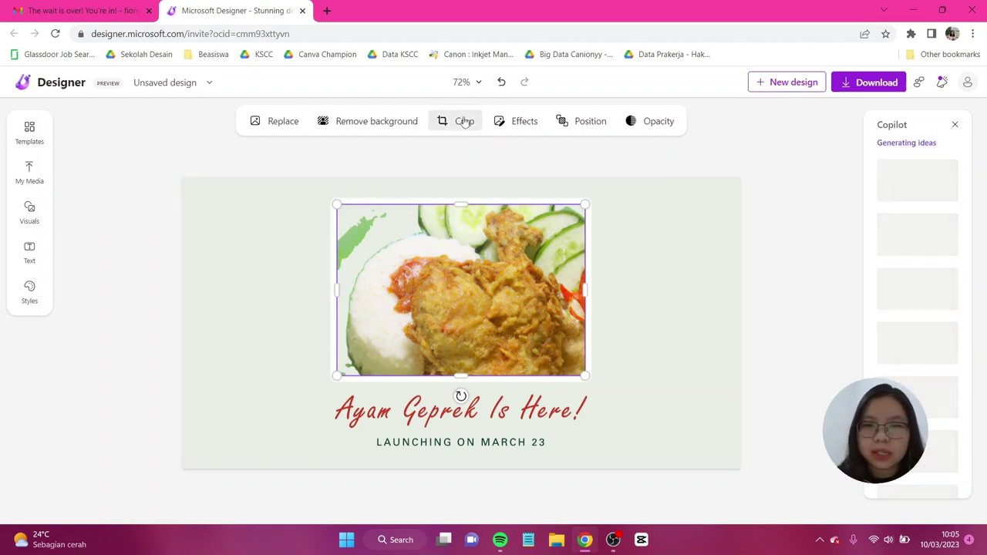
{"action": "left_click_drag", "start_coordinate": [515, 256], "coordinate": [513, 230]}
{"action": "left_click", "coordinate": [438, 124]}
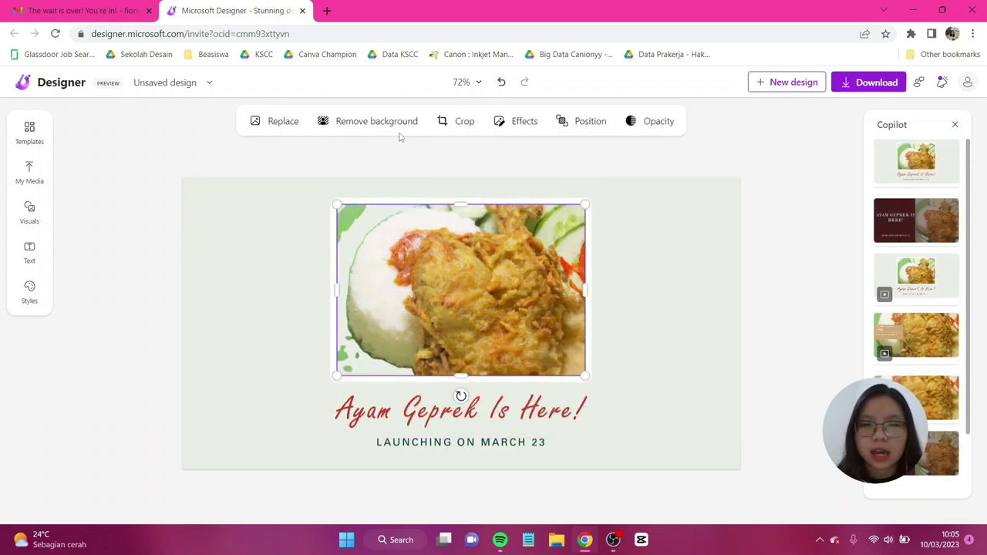
Step: Set the food photo's brightness to 4 and contrast to 25
{"action": "left_click", "coordinate": [531, 129]}
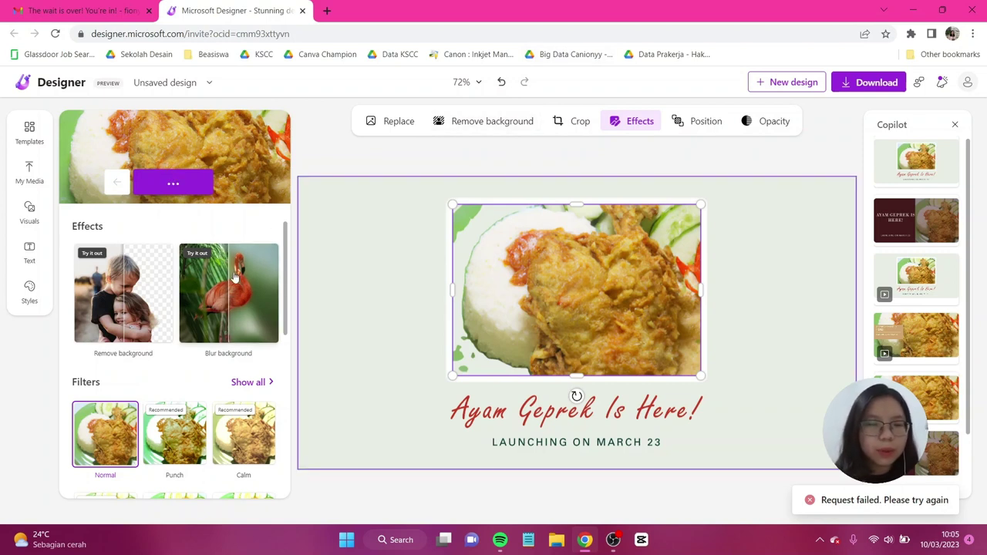
{"action": "scroll", "coordinate": [244, 276], "scroll_direction": "down", "scroll_amount": 1}
{"action": "scroll", "coordinate": [243, 275], "scroll_direction": "down", "scroll_amount": 3}
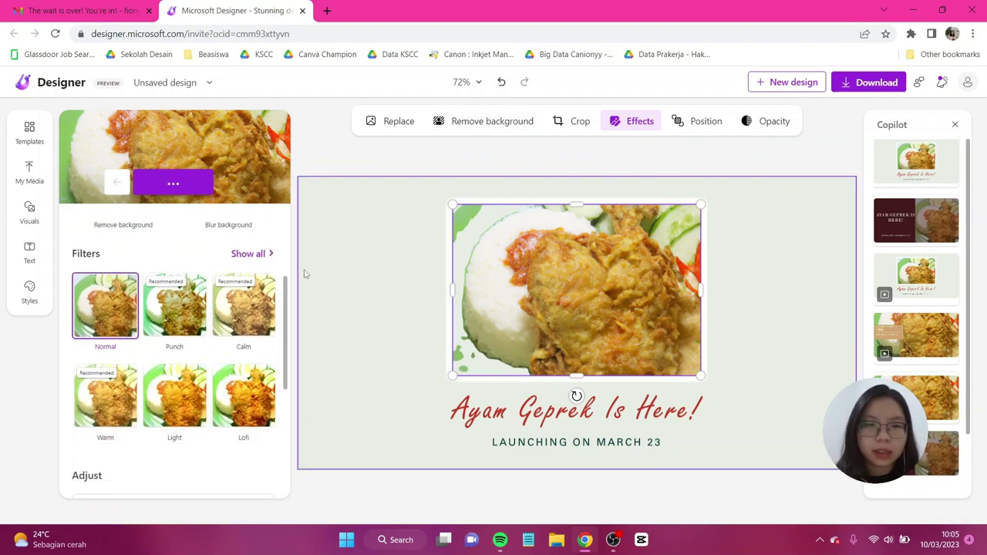
{"action": "scroll", "coordinate": [270, 307], "scroll_direction": "down", "scroll_amount": 5}
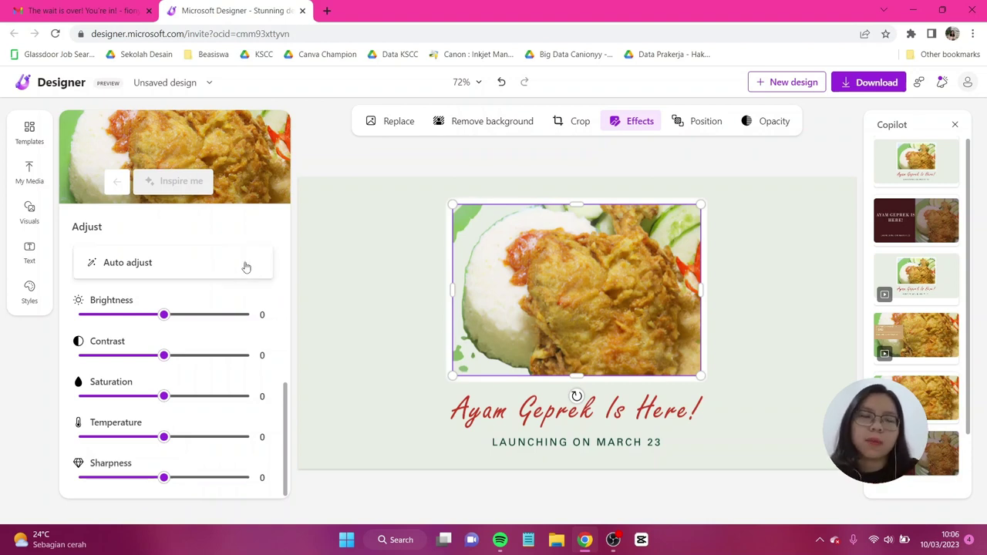
{"action": "scroll", "coordinate": [249, 259], "scroll_direction": "up", "scroll_amount": 1}
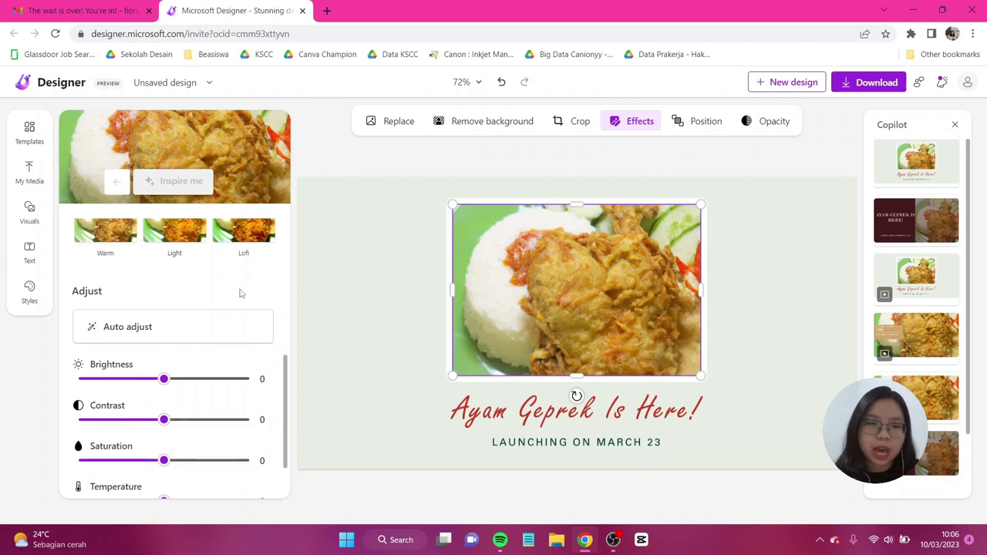
{"action": "scroll", "coordinate": [232, 305], "scroll_direction": "down", "scroll_amount": 1}
{"action": "mouse_move", "coordinate": [182, 316]}
{"action": "left_mouse_down"}
{"action": "mouse_move", "coordinate": [193, 316]}
{"action": "mouse_move", "coordinate": [167, 316]}
{"action": "left_mouse_up"}
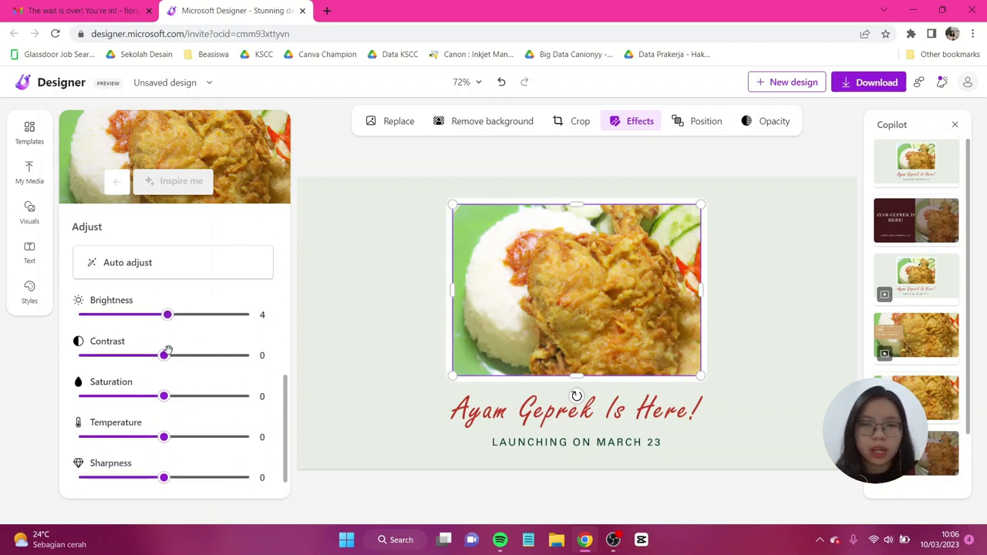
{"action": "left_click_drag", "start_coordinate": [164, 355], "coordinate": [185, 368]}
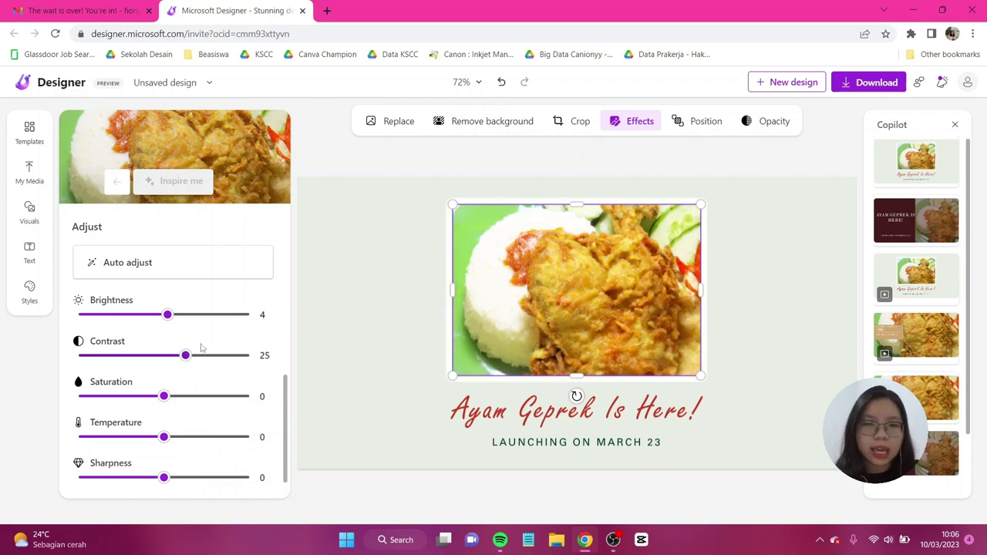
{"action": "scroll", "coordinate": [201, 348], "scroll_direction": "down", "scroll_amount": 1}
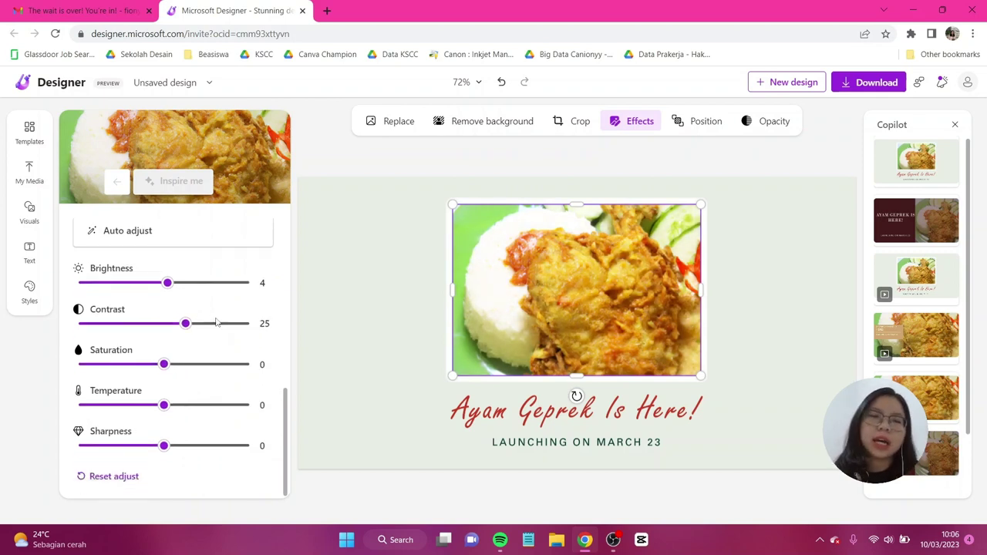
{"action": "scroll", "coordinate": [216, 324], "scroll_direction": "up", "scroll_amount": 3}
{"action": "scroll", "coordinate": [219, 324], "scroll_direction": "up", "scroll_amount": 3}
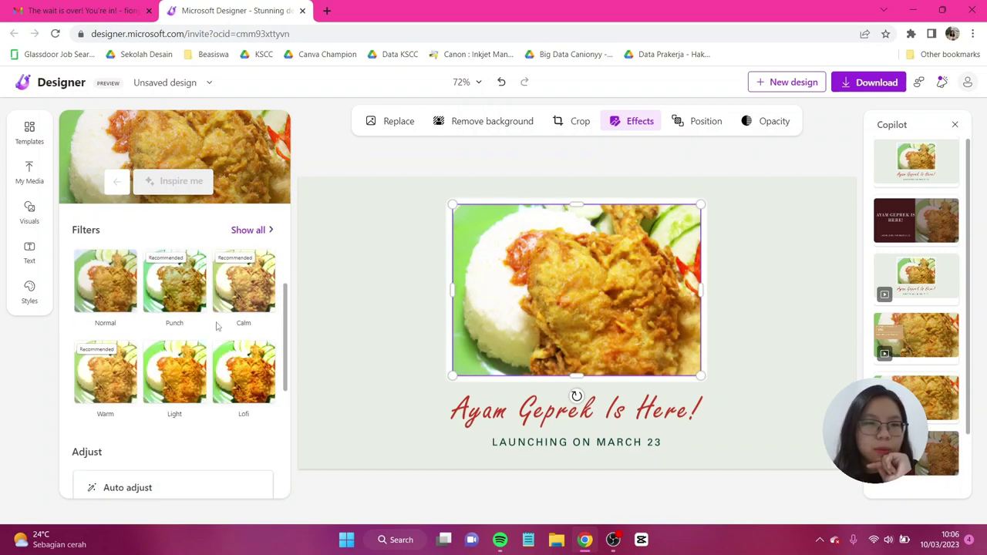
Step: Apply a grey filter to the food photo and try the Blur background effect
{"action": "left_click", "coordinate": [249, 294]}
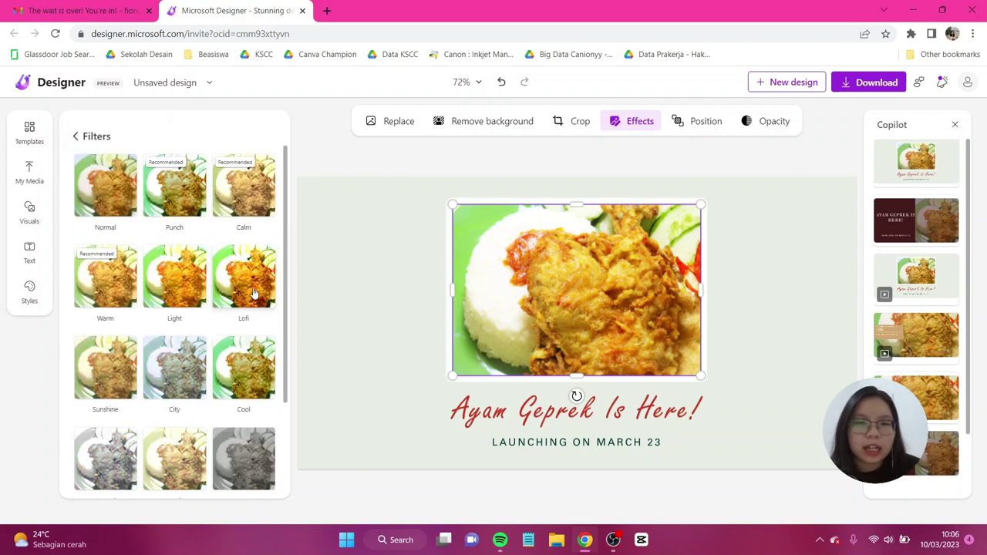
{"action": "scroll", "coordinate": [261, 284], "scroll_direction": "down", "scroll_amount": 2}
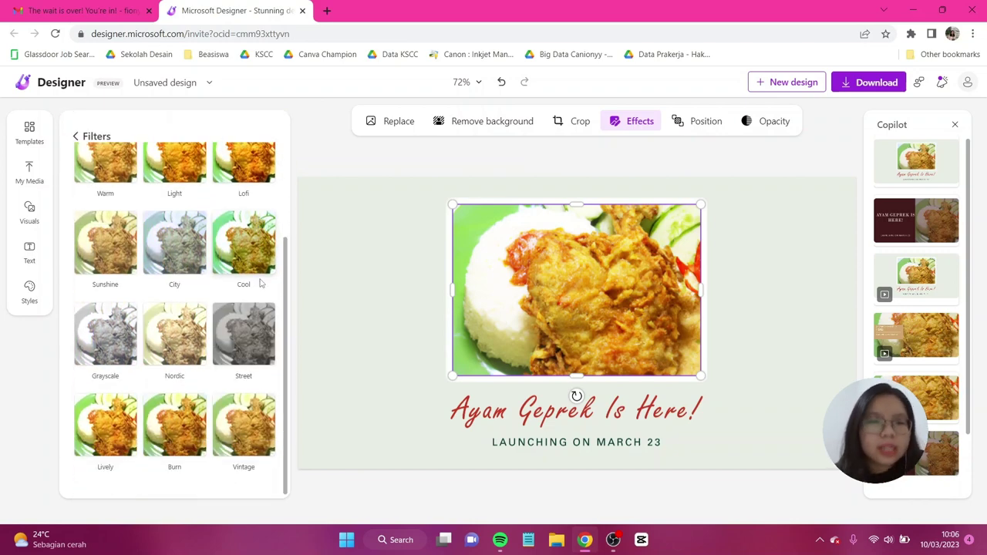
{"action": "scroll", "coordinate": [259, 285], "scroll_direction": "up", "scroll_amount": 2}
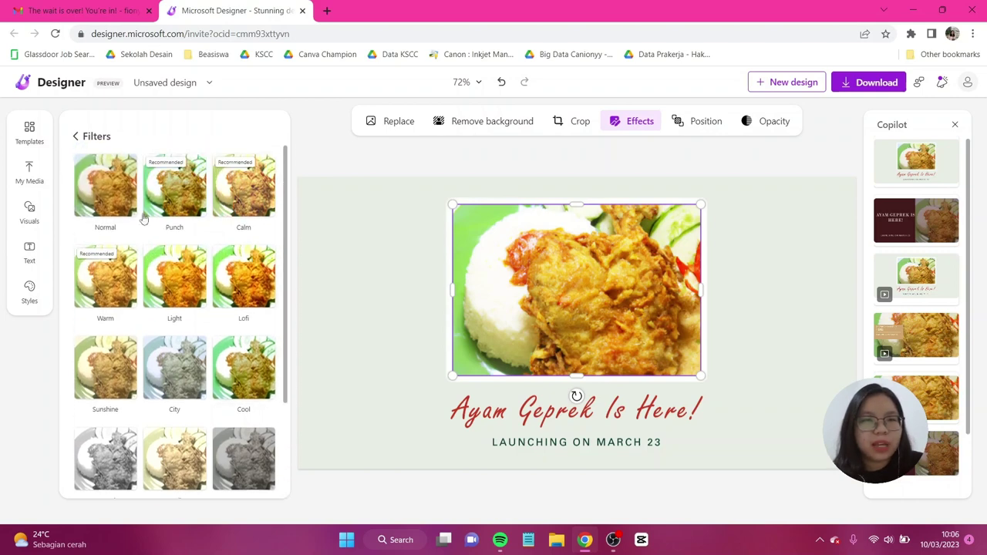
{"action": "left_click", "coordinate": [79, 137]}
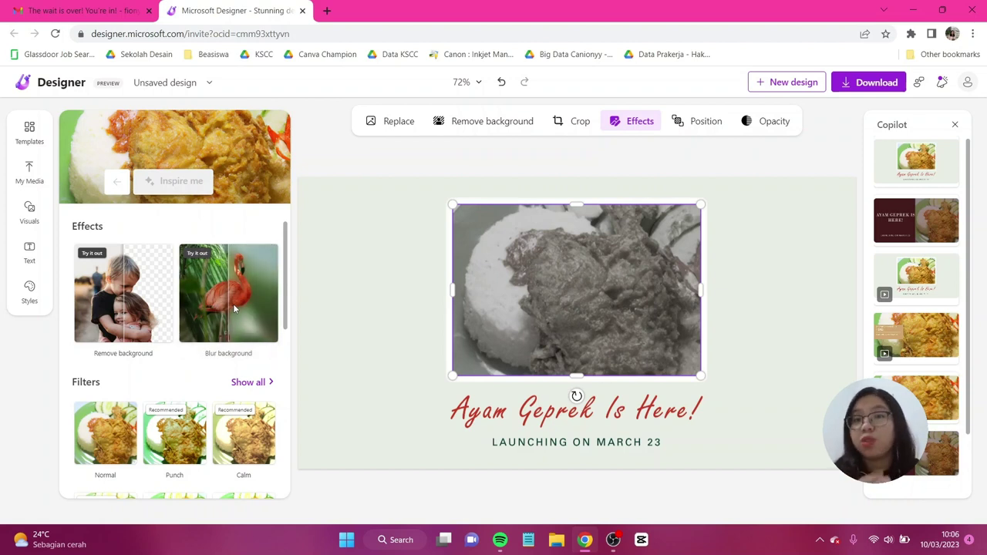
{"action": "left_click", "coordinate": [234, 309]}
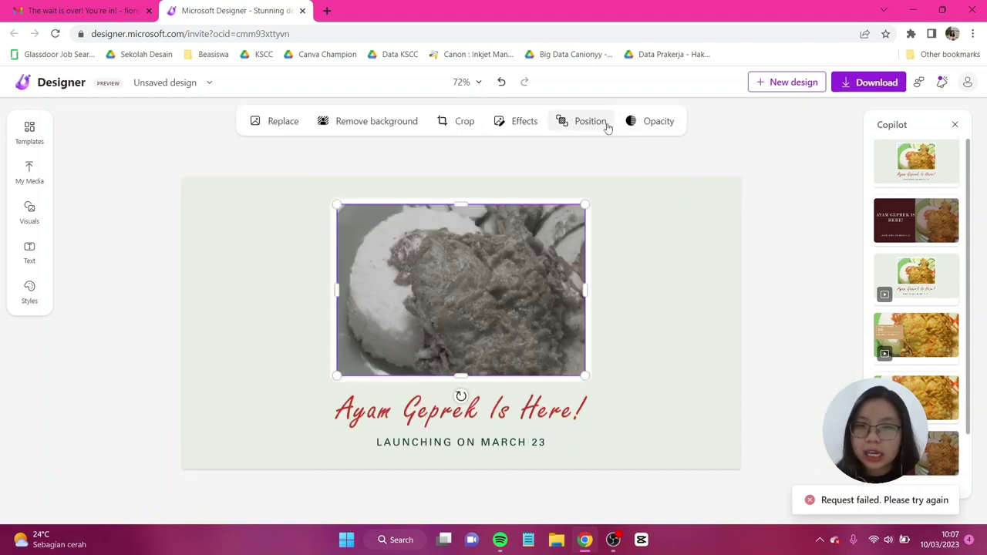
{"action": "left_click", "coordinate": [604, 126]}
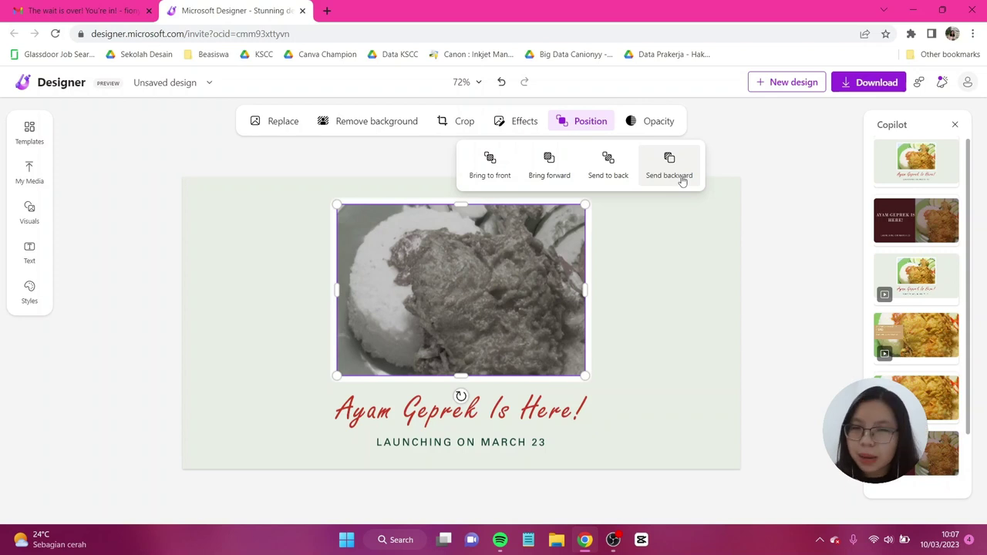
{"action": "left_click", "coordinate": [668, 123]}
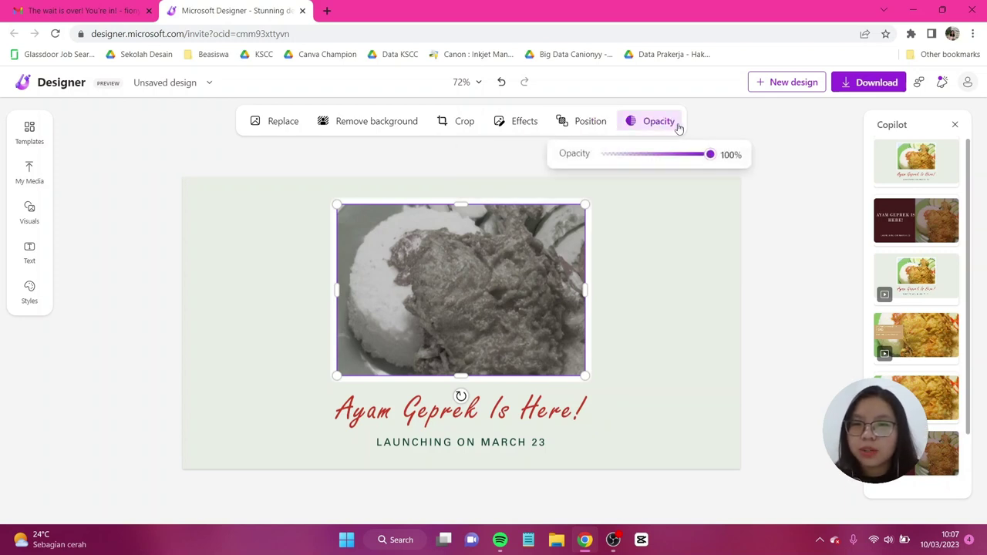
{"action": "mouse_move", "coordinate": [709, 154]}
{"action": "left_mouse_down"}
{"action": "mouse_move", "coordinate": [643, 154]}
{"action": "mouse_move", "coordinate": [710, 155]}
{"action": "left_mouse_up"}
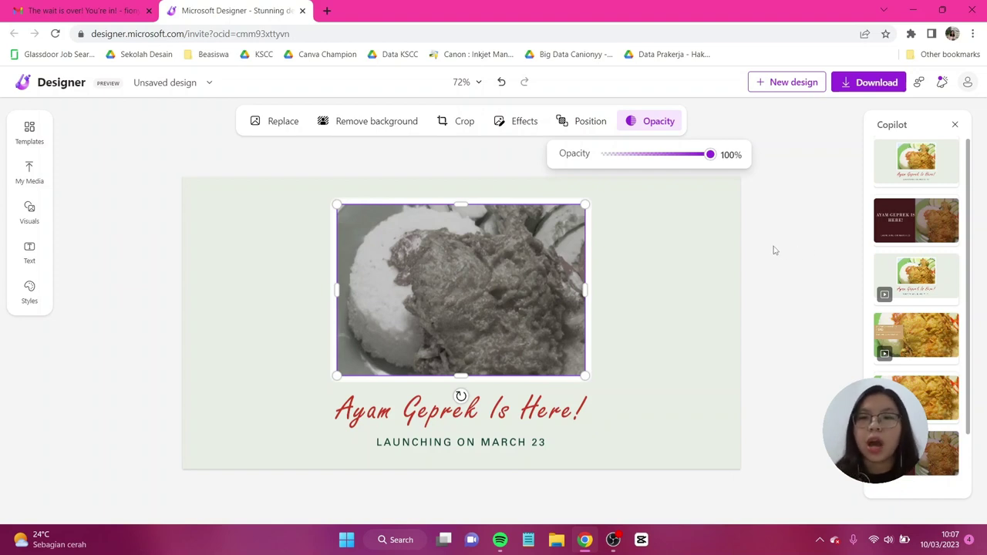
{"action": "left_click", "coordinate": [775, 249]}
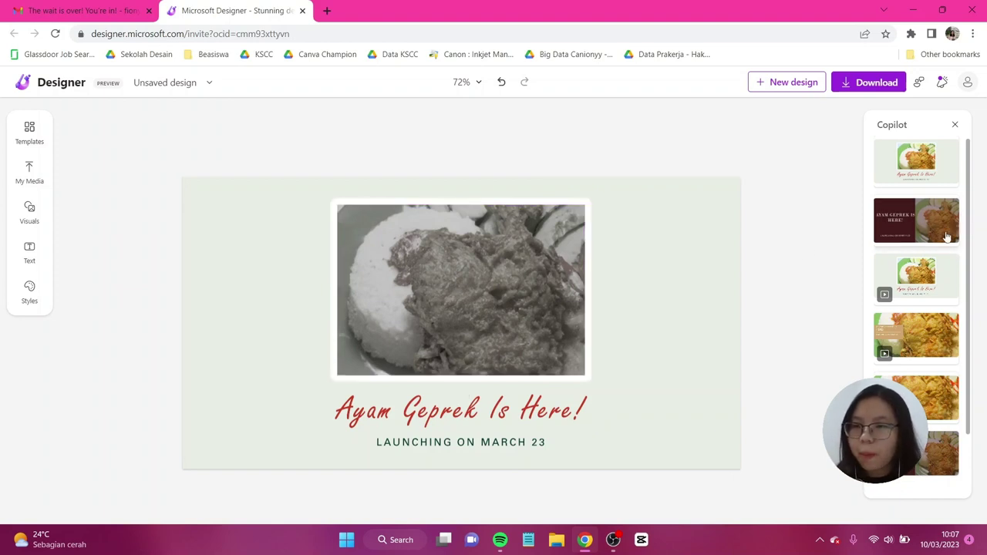
Step: Try several suggested layouts, apply the maroon split photo design, and select the heading
{"action": "scroll", "coordinate": [937, 246], "scroll_direction": "down", "scroll_amount": 1}
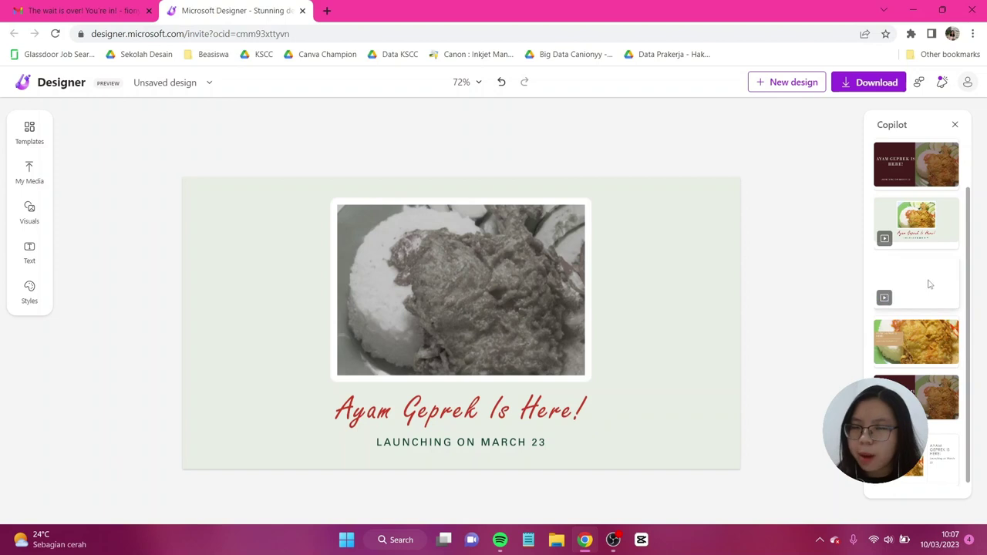
{"action": "scroll", "coordinate": [939, 235], "scroll_direction": "up", "scroll_amount": 1}
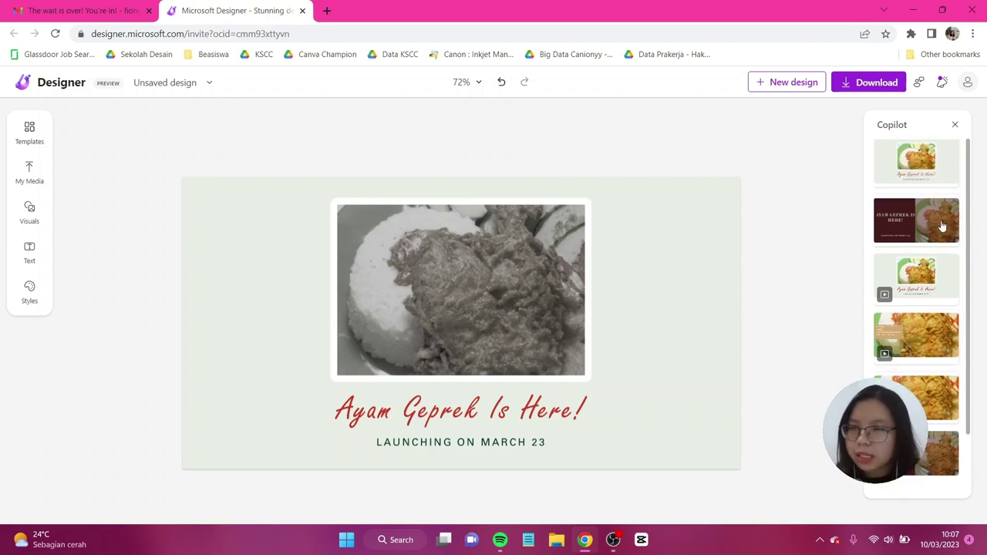
{"action": "left_click", "coordinate": [941, 225]}
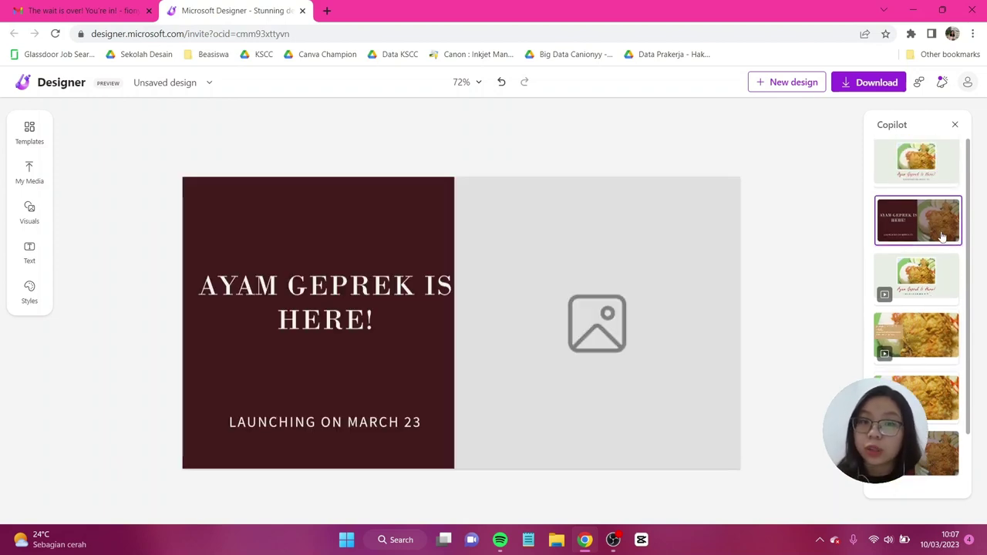
{"action": "left_click", "coordinate": [930, 281]}
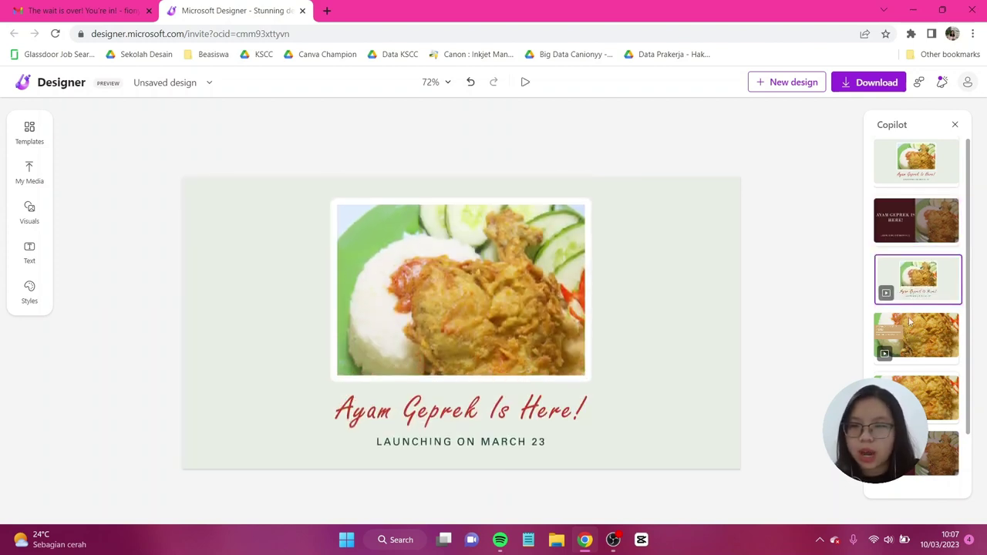
{"action": "left_click", "coordinate": [918, 330]}
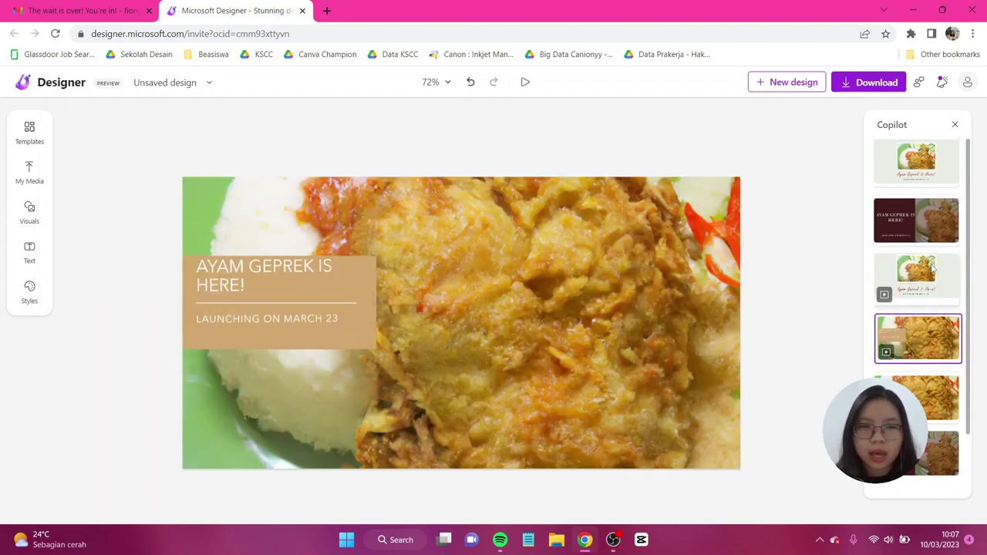
{"action": "left_click", "coordinate": [945, 389]}
{"action": "scroll", "coordinate": [958, 370], "scroll_direction": "down", "scroll_amount": 1}
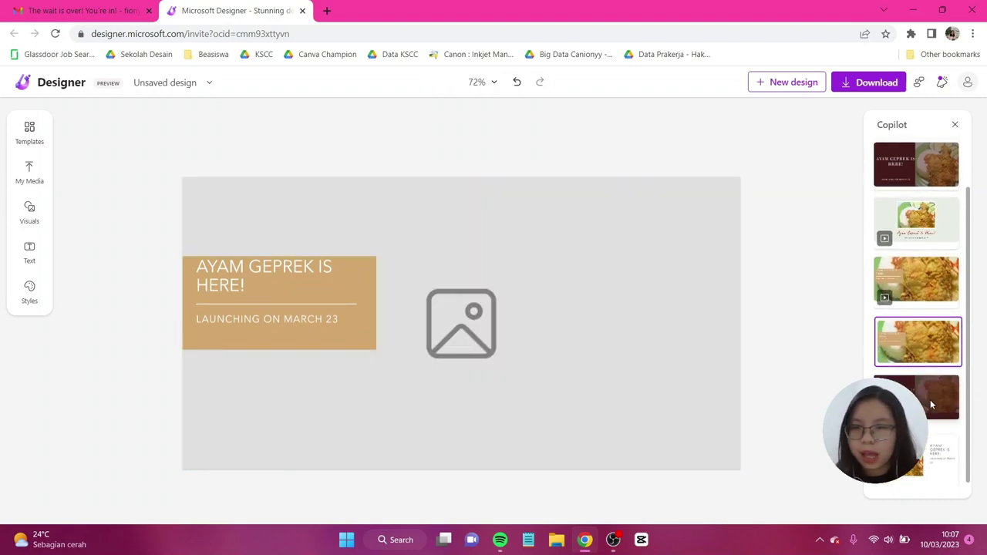
{"action": "left_click", "coordinate": [930, 399]}
{"action": "left_click", "coordinate": [323, 301]}
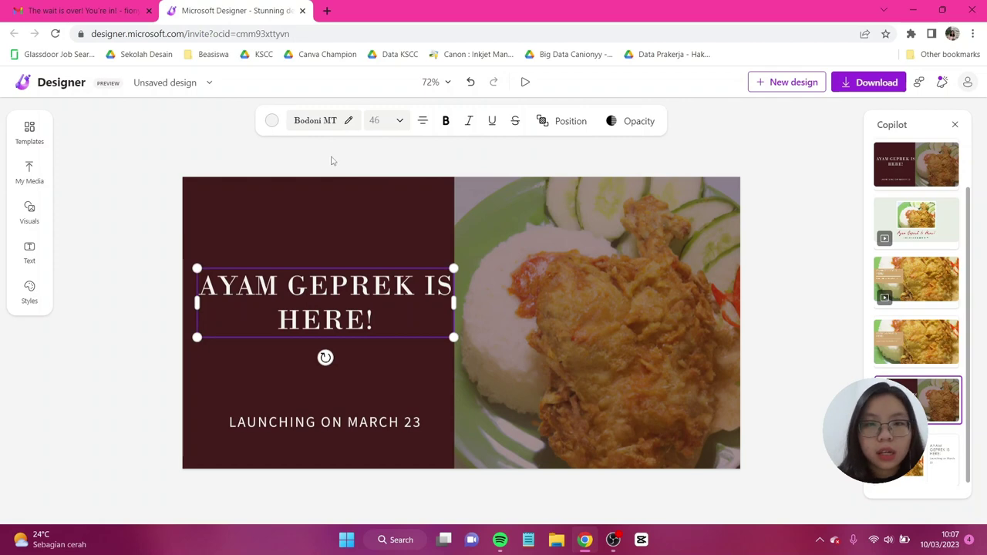
Step: Browse the font panel's categories and set the heading font to Candal
{"action": "left_click", "coordinate": [348, 124]}
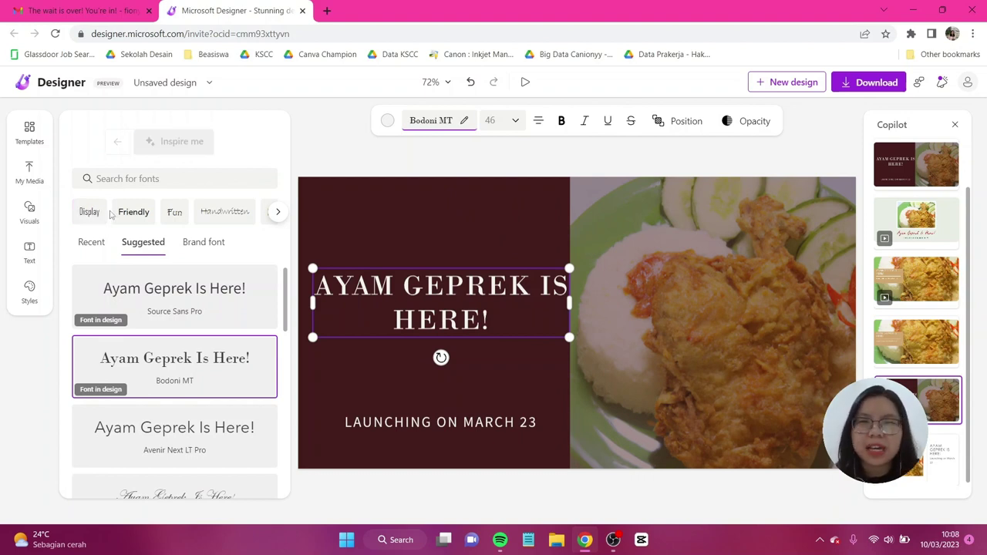
{"action": "left_click", "coordinate": [136, 182]}
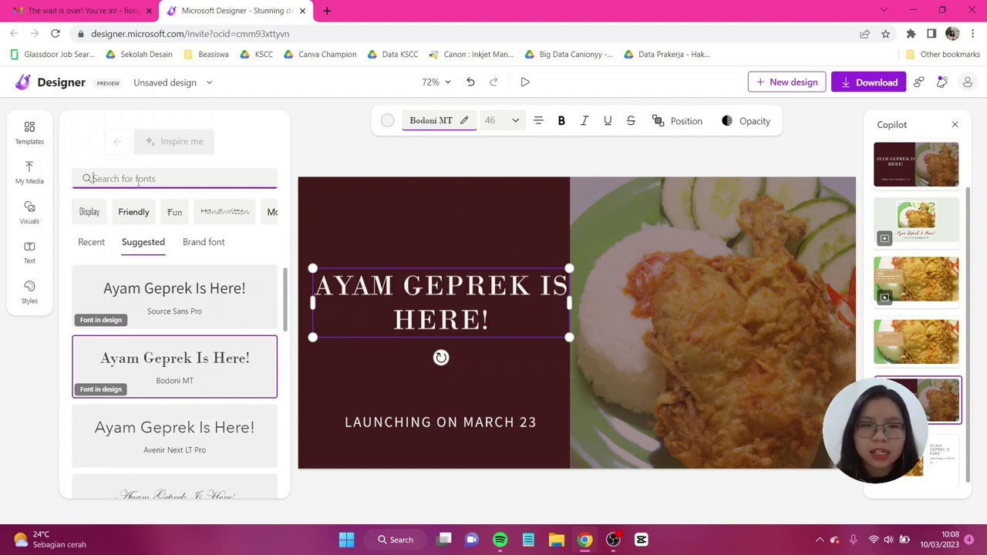
{"action": "left_click", "coordinate": [257, 157]}
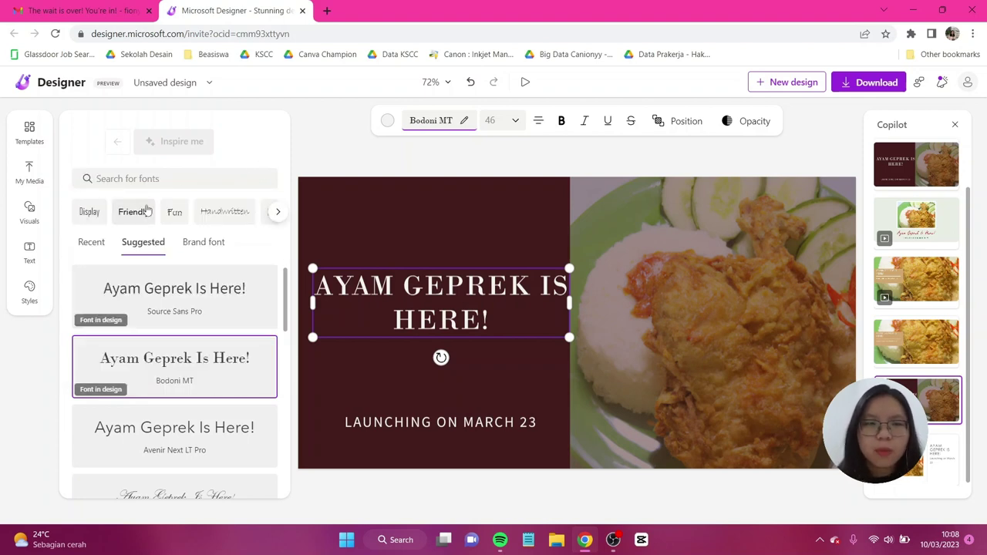
{"action": "left_click", "coordinate": [278, 213]}
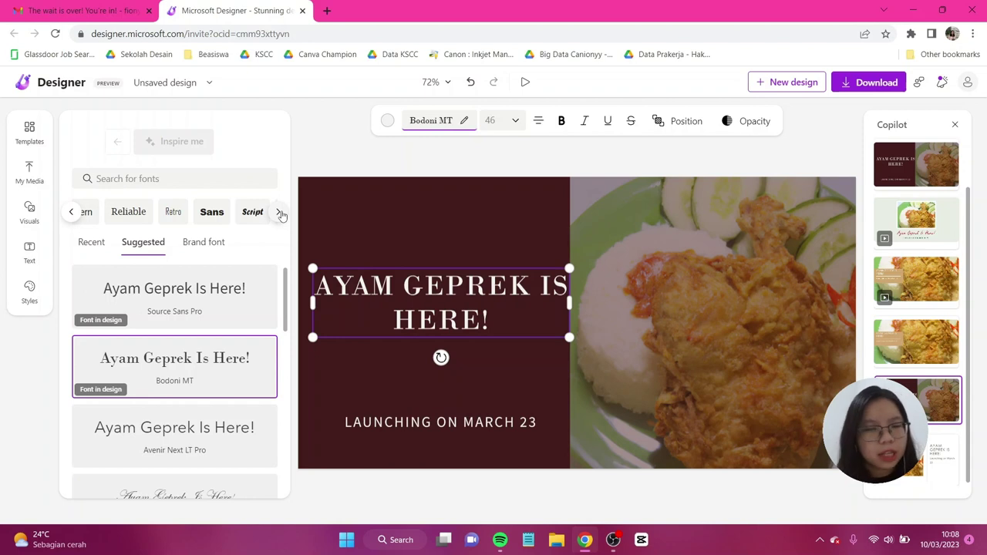
{"action": "left_click", "coordinate": [258, 221]}
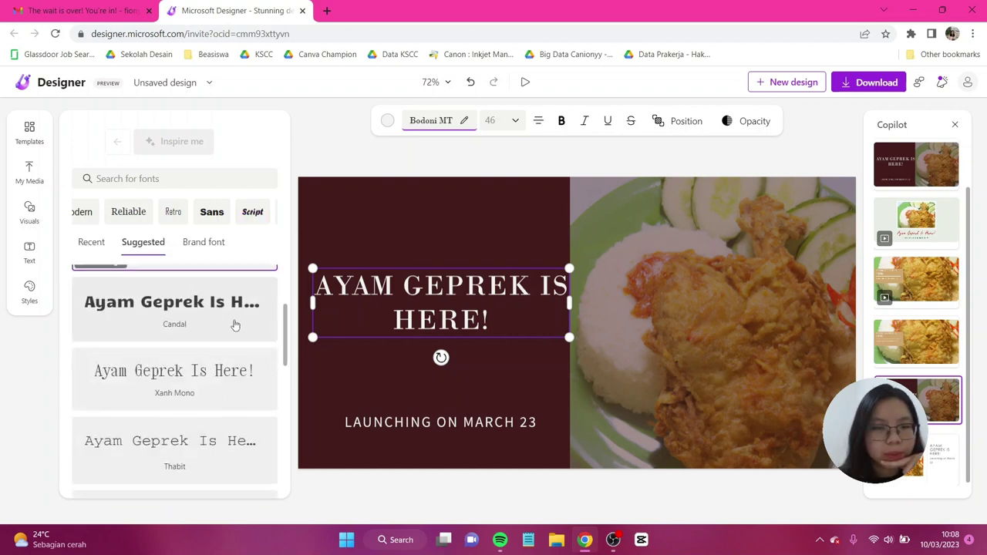
{"action": "scroll", "coordinate": [235, 325], "scroll_direction": "up", "scroll_amount": 2}
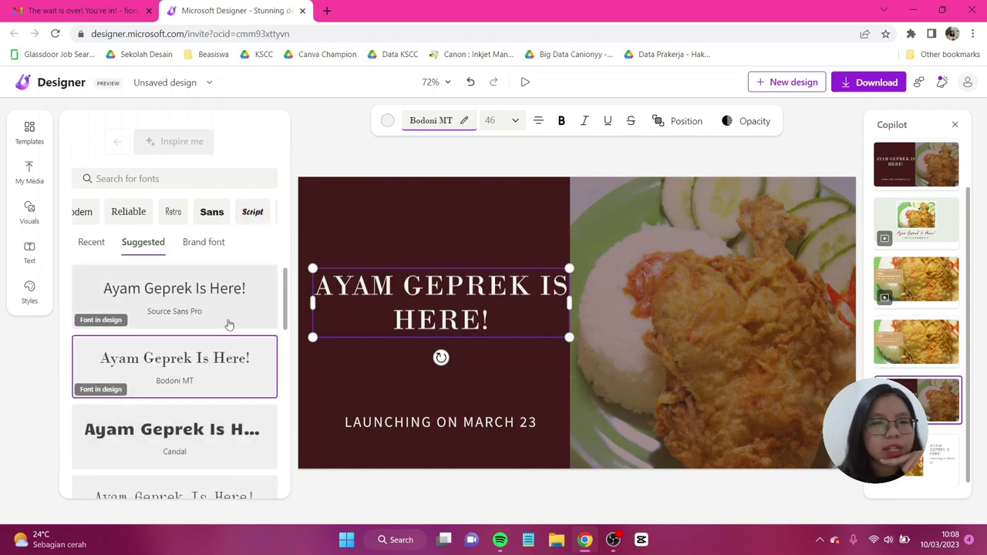
{"action": "left_click", "coordinate": [174, 432]}
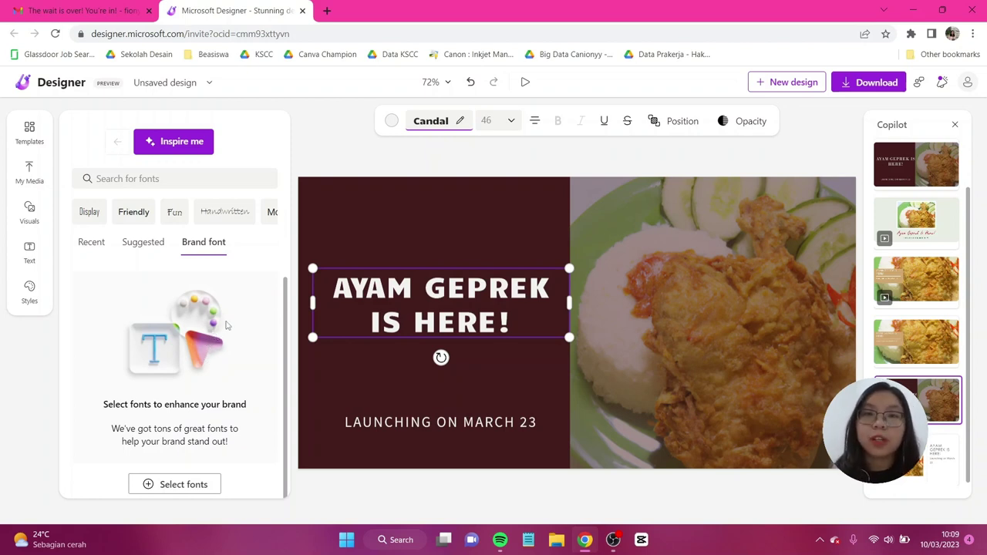
Step: Start a brand kit with Stalinist One as heading font and Abadi as body font
{"action": "left_click", "coordinate": [183, 487]}
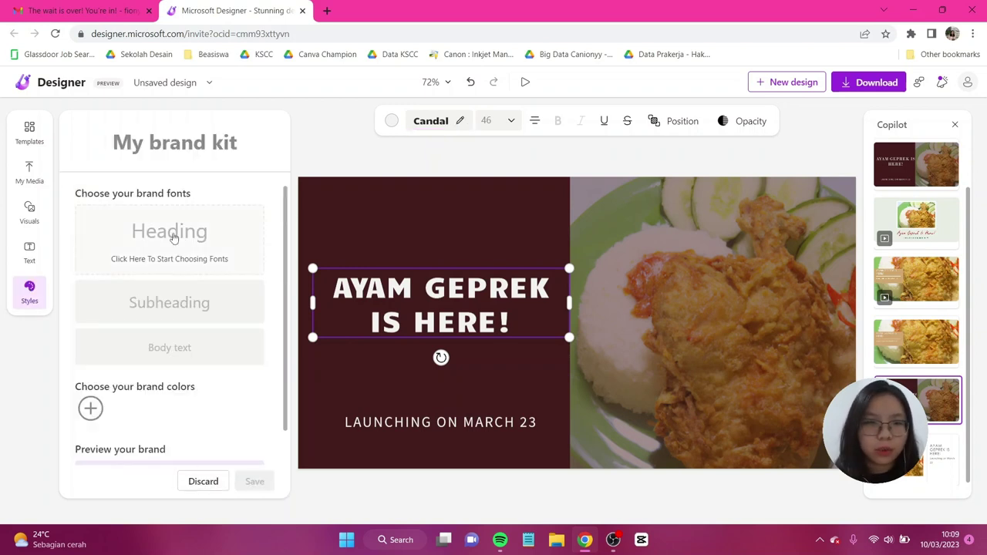
{"action": "left_click", "coordinate": [232, 239]}
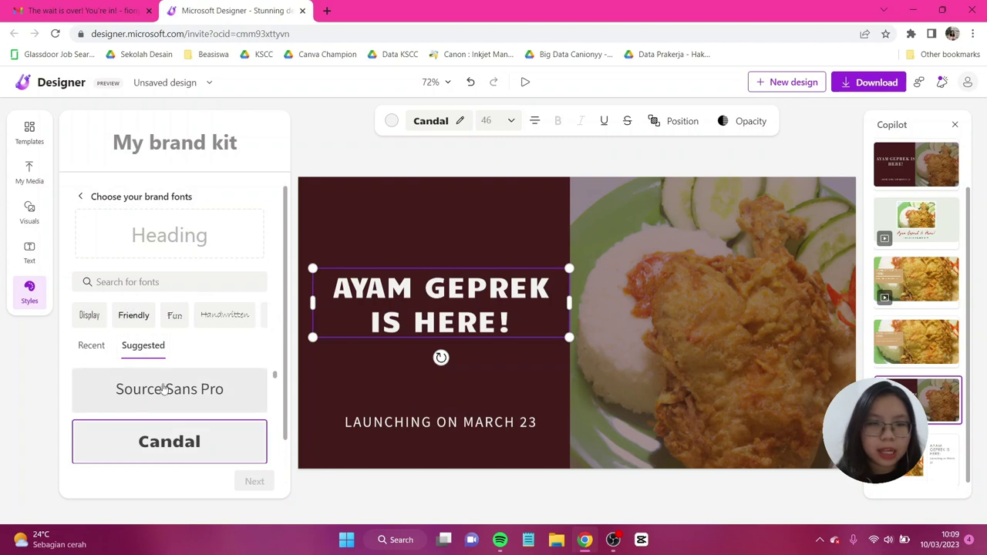
{"action": "scroll", "coordinate": [205, 382], "scroll_direction": "down", "scroll_amount": 2}
{"action": "scroll", "coordinate": [205, 381], "scroll_direction": "up", "scroll_amount": 2}
{"action": "left_click", "coordinate": [166, 432]}
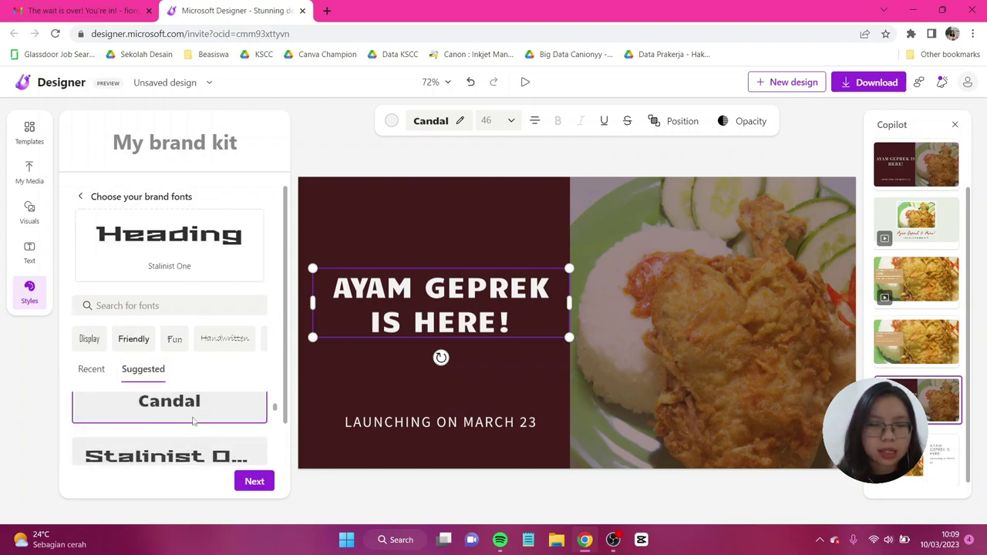
{"action": "scroll", "coordinate": [193, 346], "scroll_direction": "down", "scroll_amount": 2}
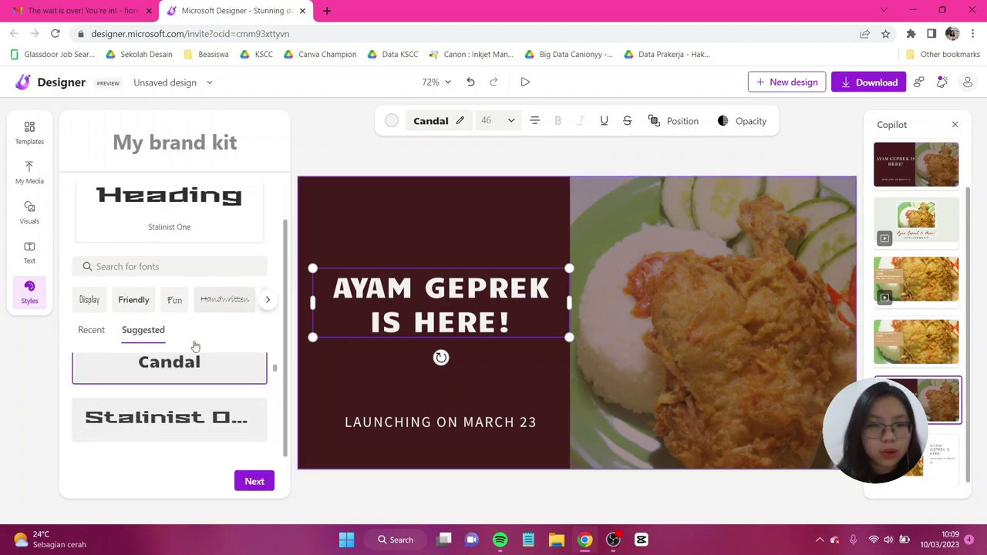
{"action": "left_click", "coordinate": [256, 481]}
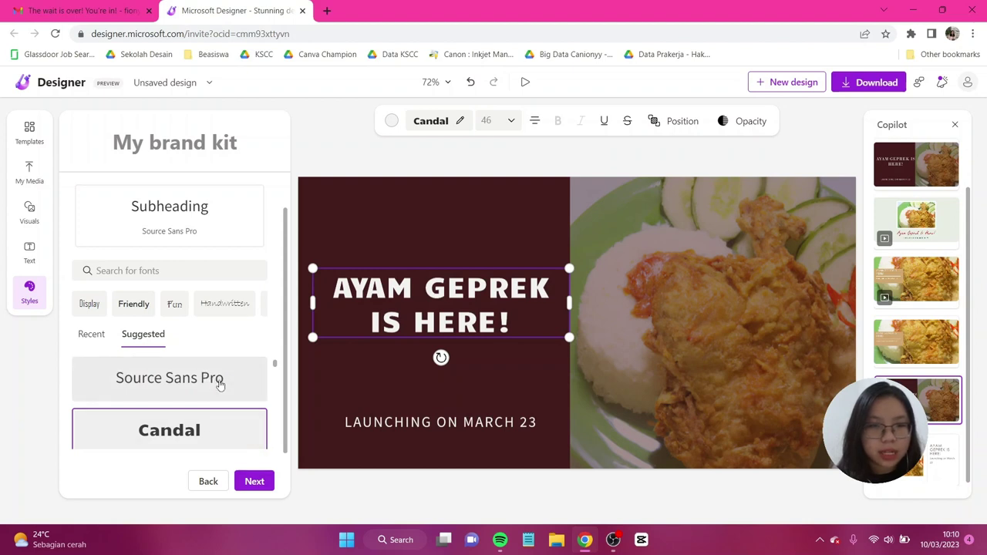
{"action": "left_click", "coordinate": [260, 483]}
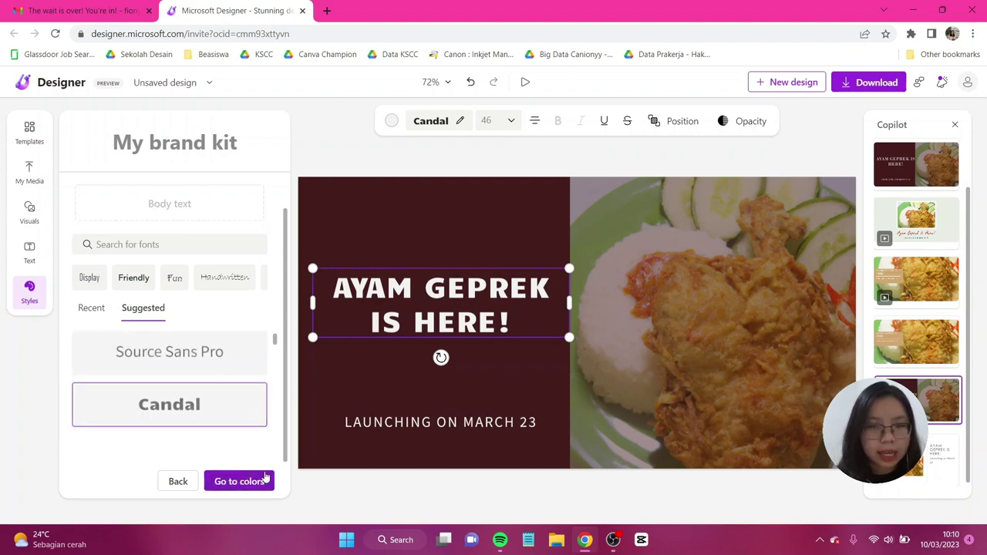
{"action": "left_click", "coordinate": [124, 318]}
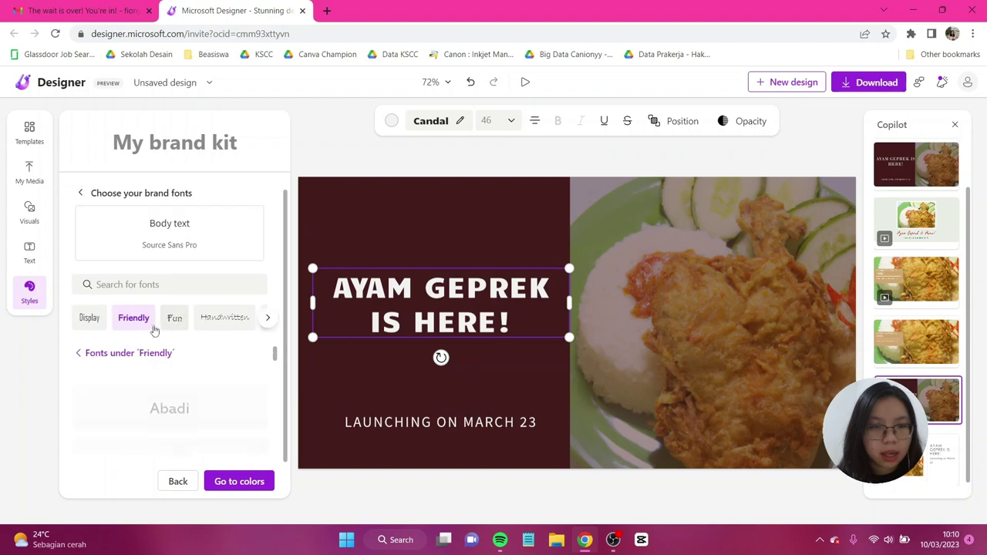
{"action": "left_click", "coordinate": [185, 397]}
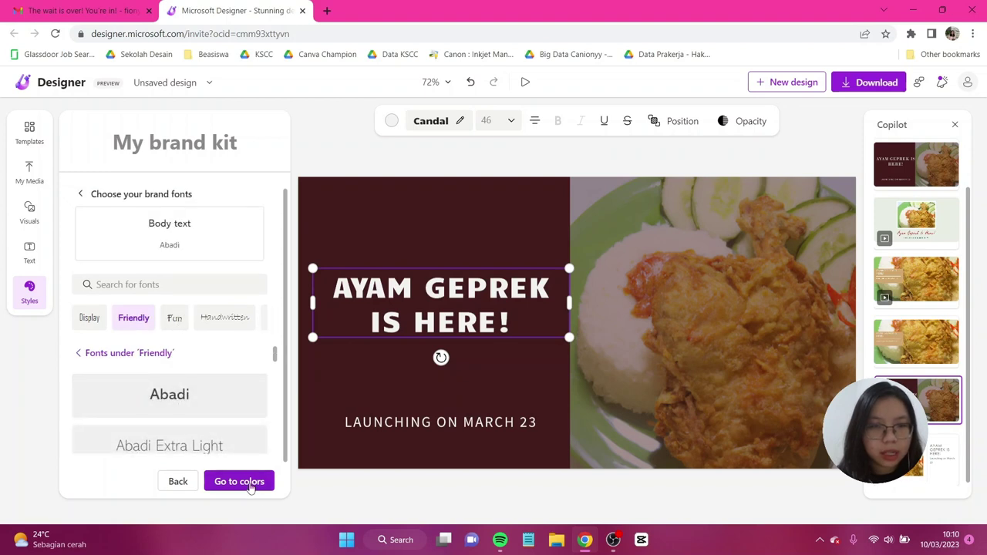
Step: Add purple 52387b as a second brand colour beside green 4afb81
{"action": "left_click", "coordinate": [245, 482]}
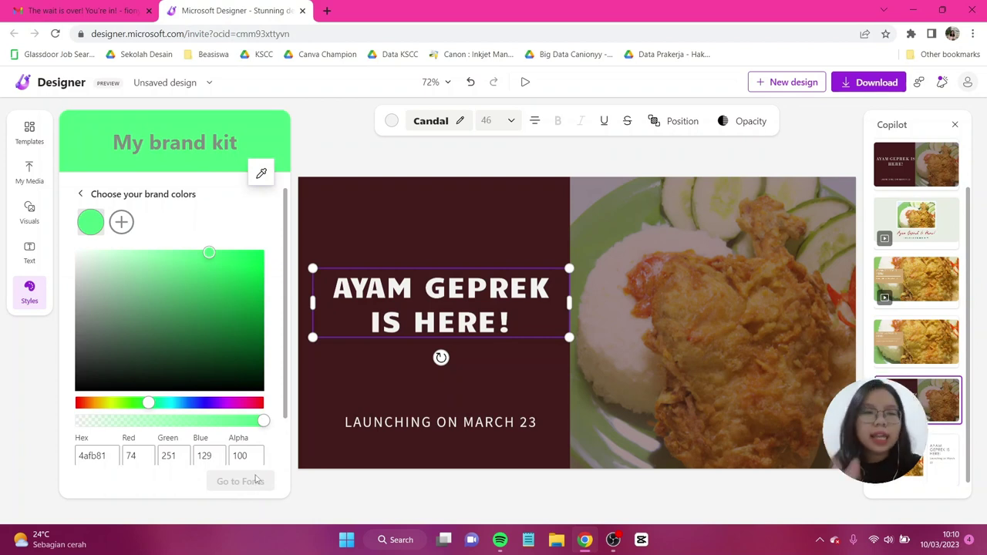
{"action": "scroll", "coordinate": [182, 347], "scroll_direction": "down", "scroll_amount": 2}
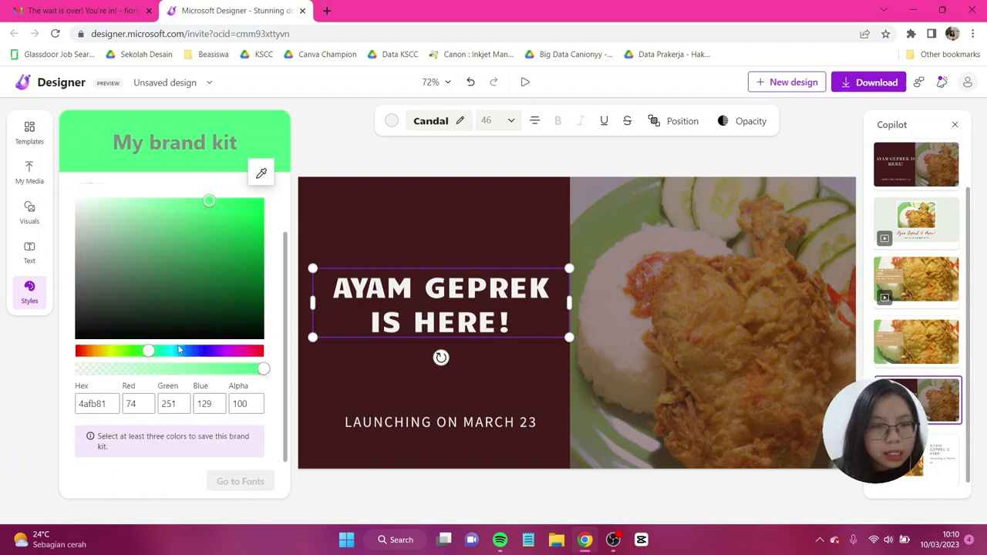
{"action": "scroll", "coordinate": [170, 262], "scroll_direction": "up", "scroll_amount": 2}
{"action": "left_click", "coordinate": [121, 224]}
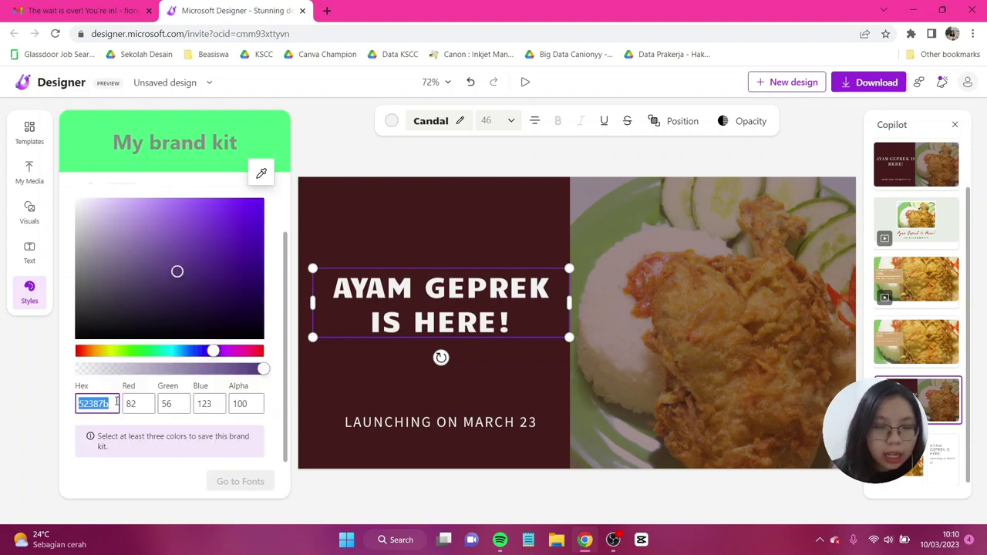
{"action": "left_click", "coordinate": [123, 386]}
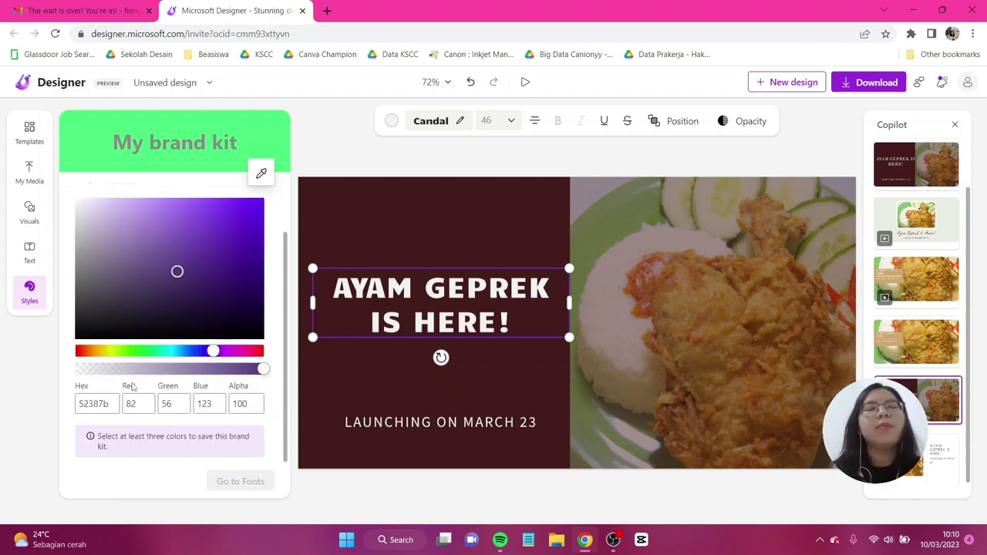
{"action": "left_click", "coordinate": [132, 405]}
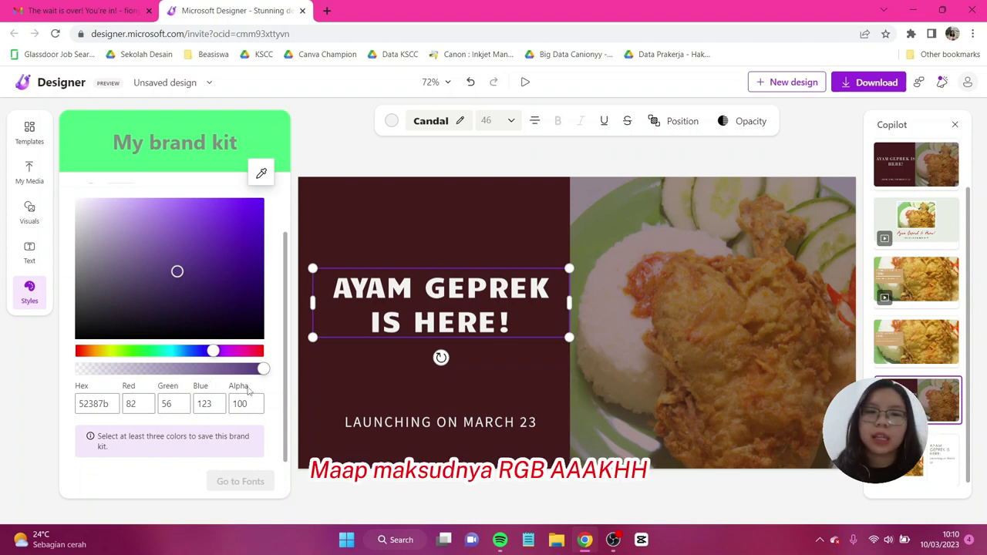
Step: Browse the Visuals library's filled shapes and organic shapes collections
{"action": "left_click", "coordinate": [29, 212]}
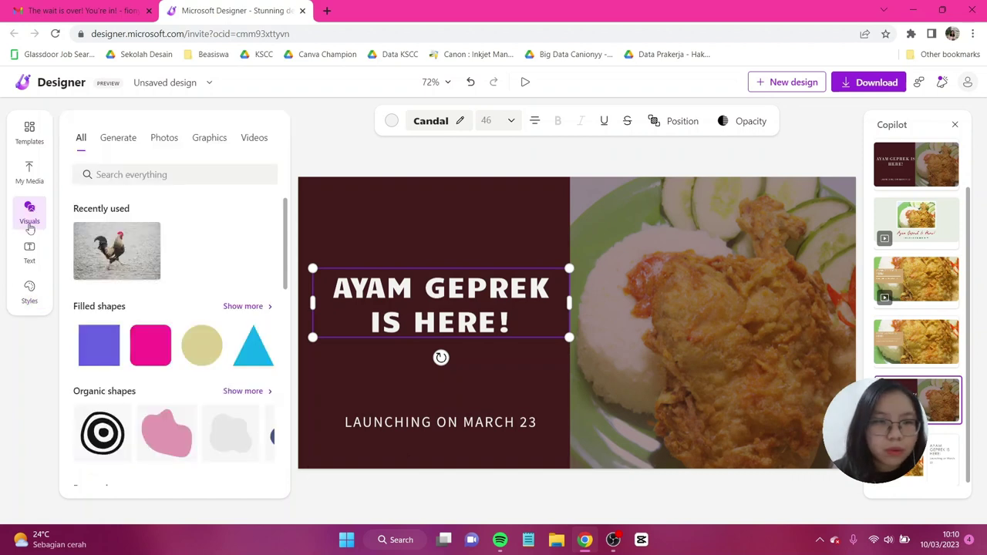
{"action": "scroll", "coordinate": [219, 247], "scroll_direction": "down", "scroll_amount": 2}
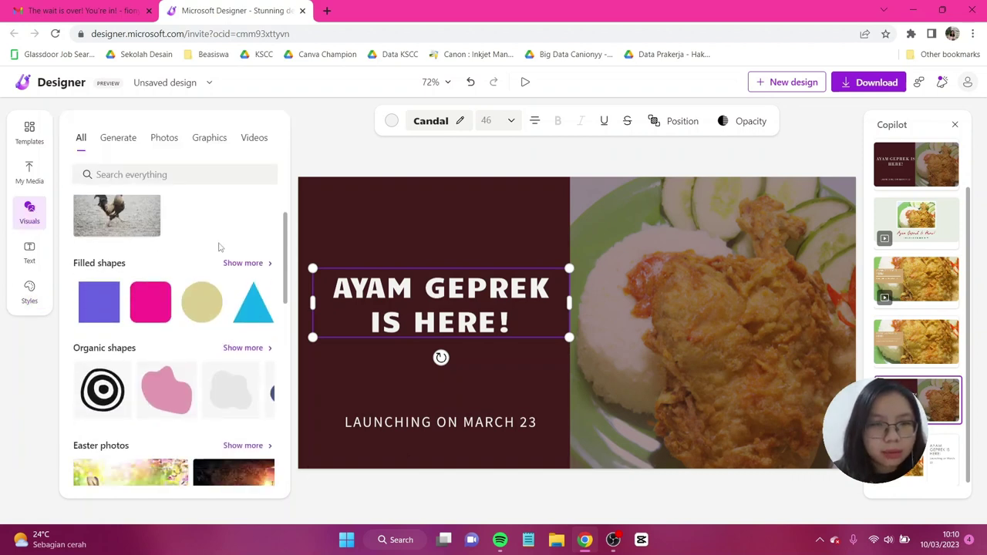
{"action": "left_click", "coordinate": [255, 243]}
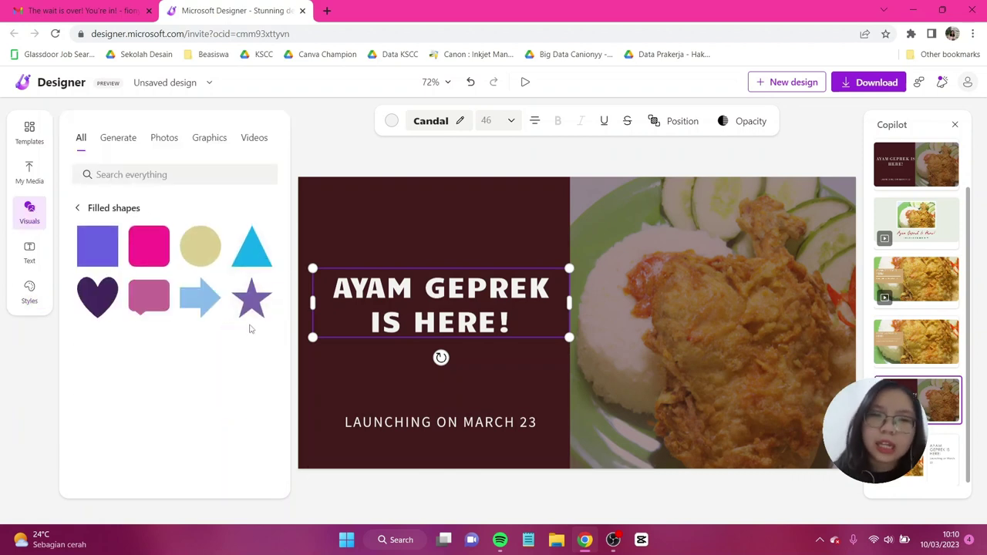
{"action": "left_click", "coordinate": [77, 208]}
{"action": "scroll", "coordinate": [185, 355], "scroll_direction": "down", "scroll_amount": 5}
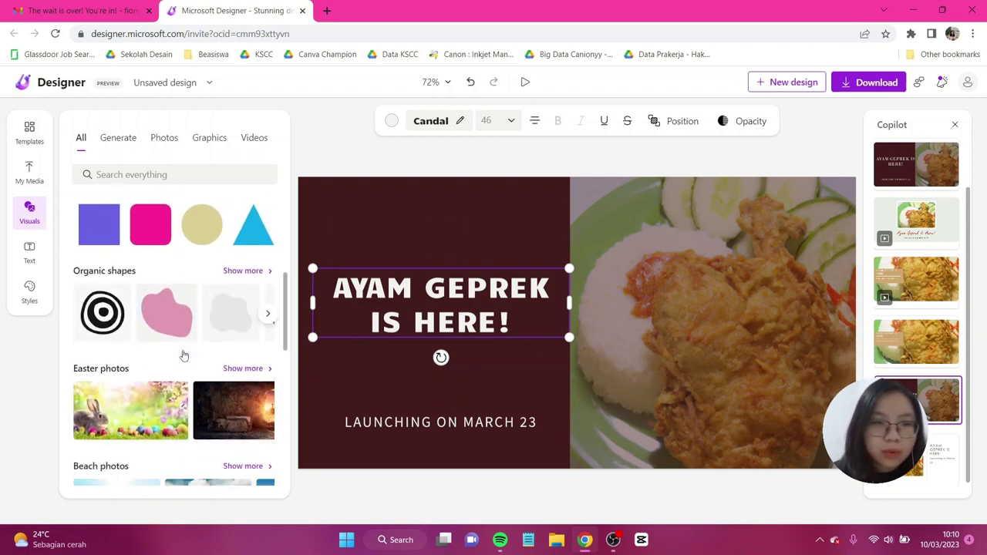
{"action": "left_click", "coordinate": [264, 273]}
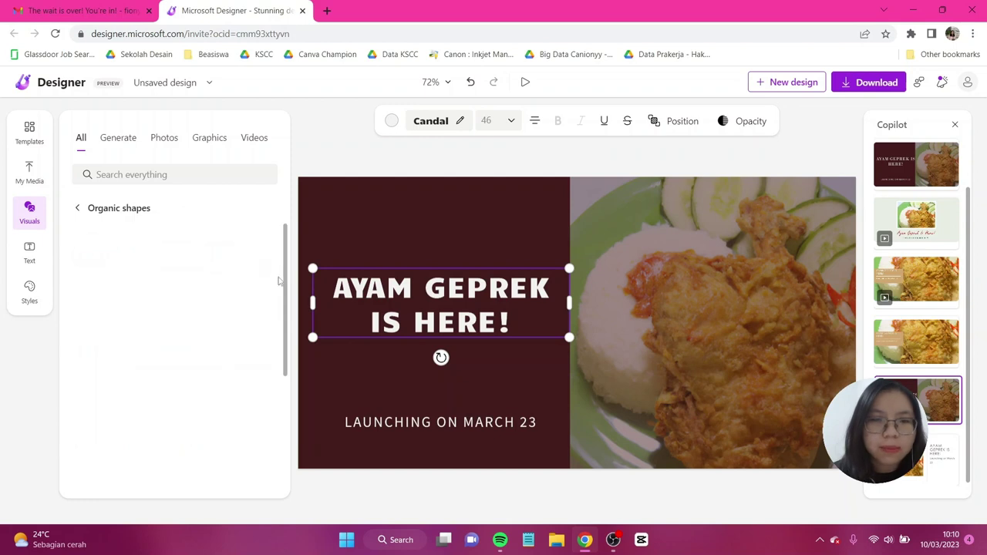
{"action": "scroll", "coordinate": [262, 324], "scroll_direction": "down", "scroll_amount": 3}
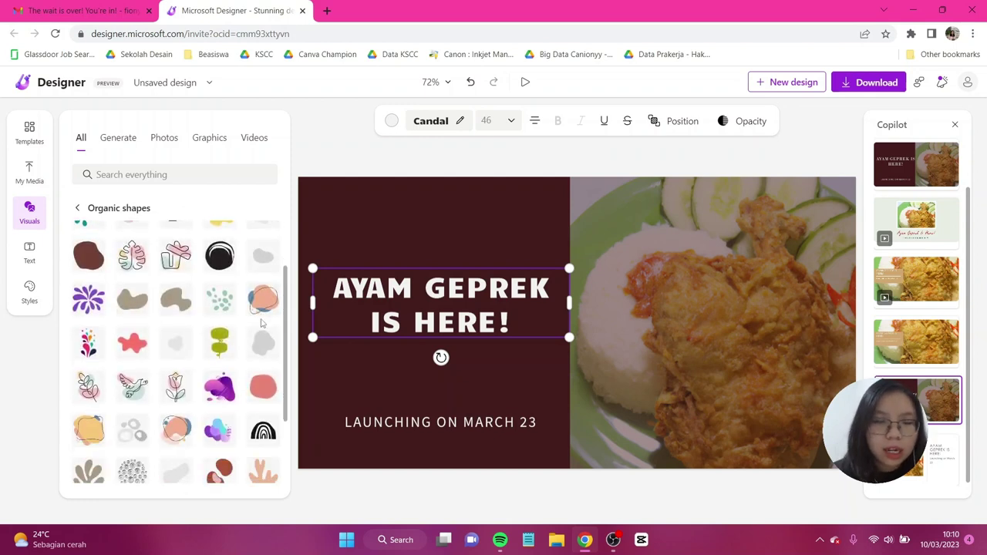
{"action": "scroll", "coordinate": [263, 327], "scroll_direction": "down", "scroll_amount": 1}
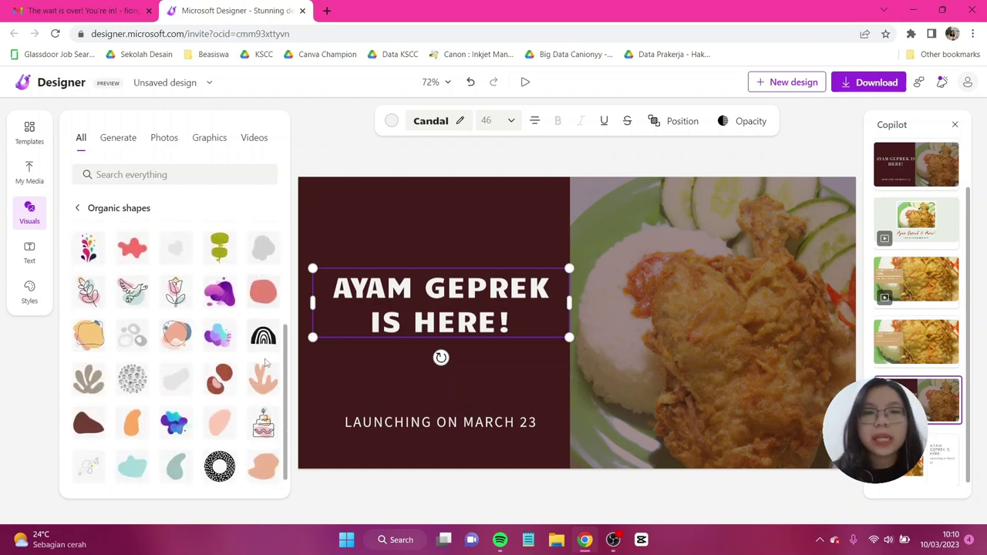
Step: Look over the AI image generation options and stock videos, then bring up the brand kit colours
{"action": "left_click", "coordinate": [116, 138]}
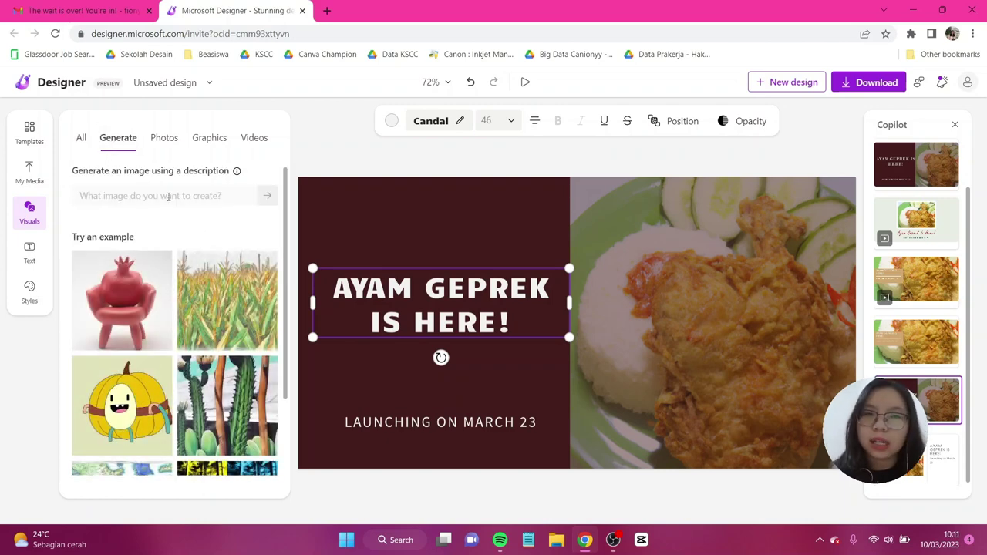
{"action": "left_click", "coordinate": [254, 137]}
{"action": "scroll", "coordinate": [232, 270], "scroll_direction": "down", "scroll_amount": 2}
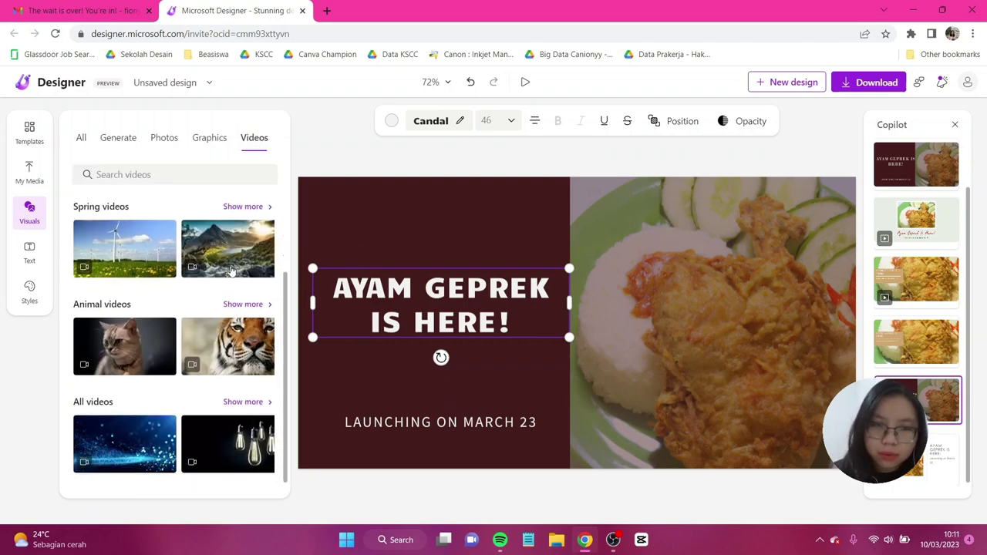
{"action": "left_click", "coordinate": [30, 297]}
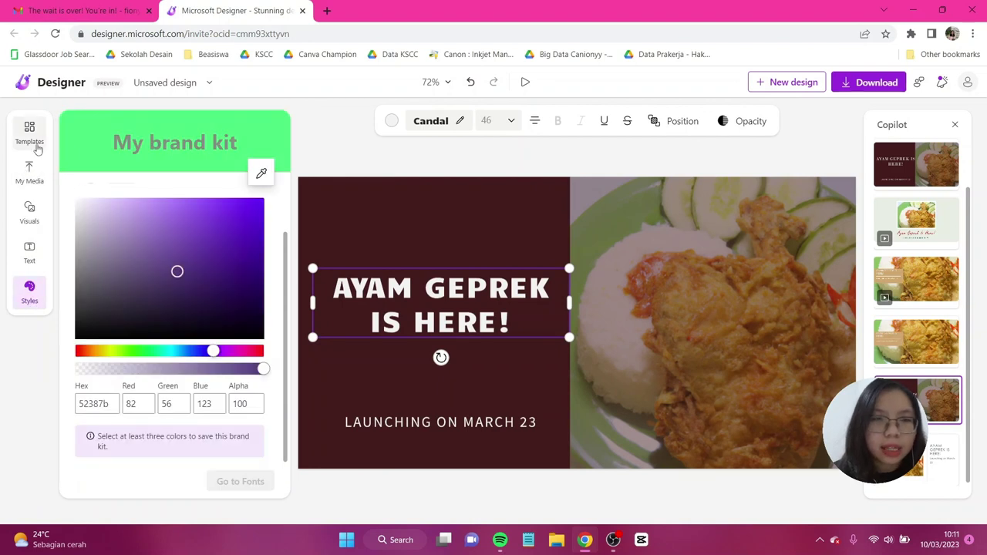
Step: Strike through the AYAM GEPREK IS HERE! heading and bring up the ready-made templates list
{"action": "left_click", "coordinate": [628, 123]}
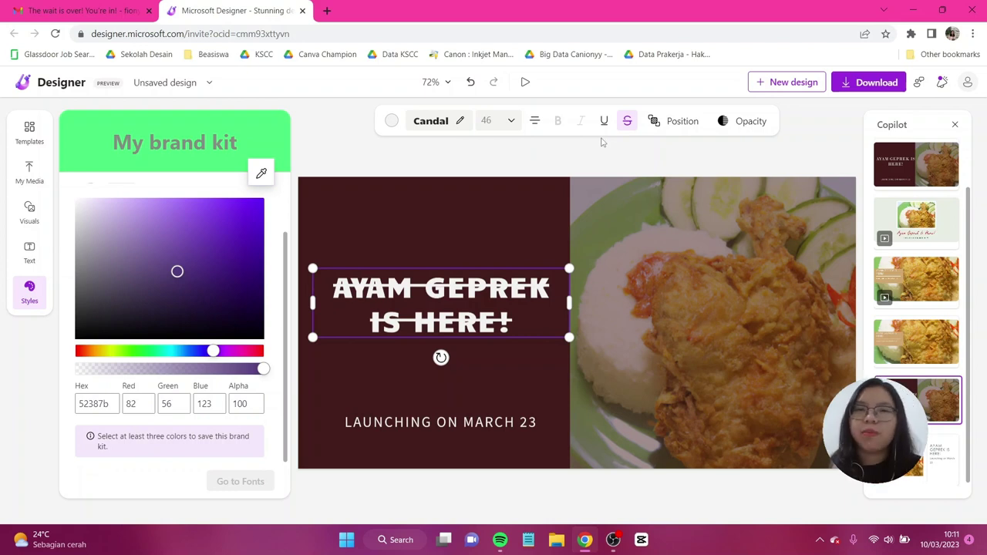
{"action": "left_click", "coordinate": [30, 131]}
Step: Scroll through All templates, past designs such as end-of-season sales
{"action": "scroll", "coordinate": [185, 189], "scroll_direction": "down", "scroll_amount": 3}
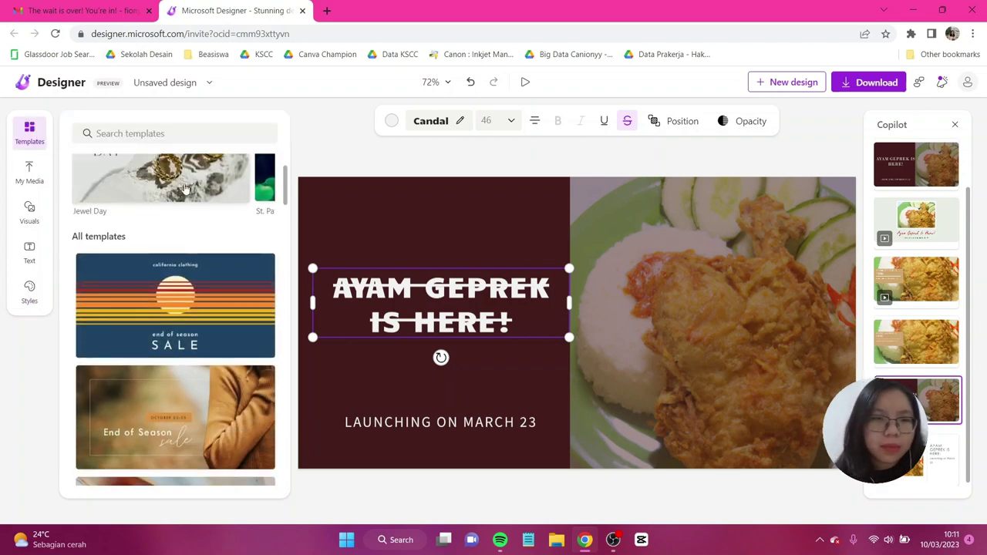
{"action": "scroll", "coordinate": [185, 189], "scroll_direction": "down", "scroll_amount": 2}
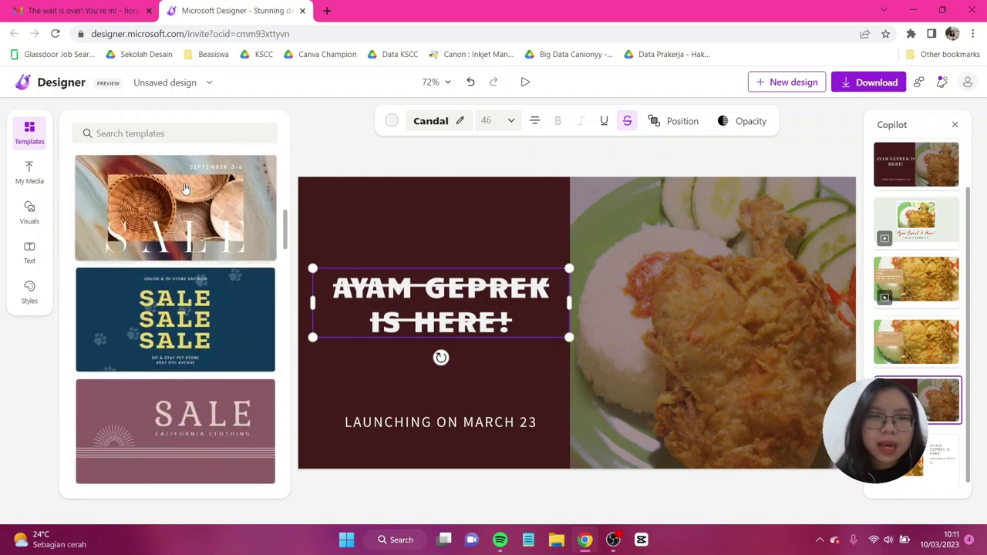
{"action": "scroll", "coordinate": [185, 189], "scroll_direction": "down", "scroll_amount": 6}
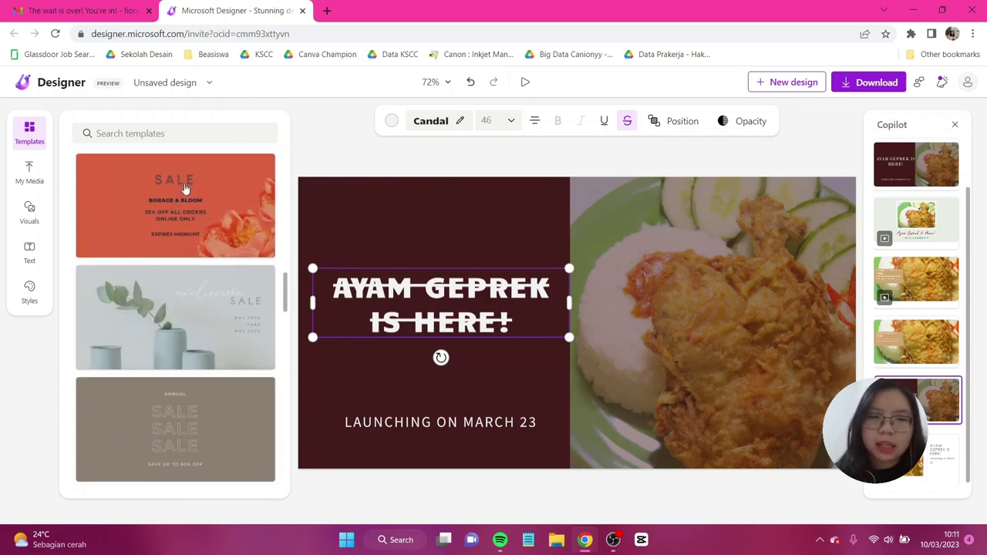
{"action": "scroll", "coordinate": [185, 189], "scroll_direction": "down", "scroll_amount": 4}
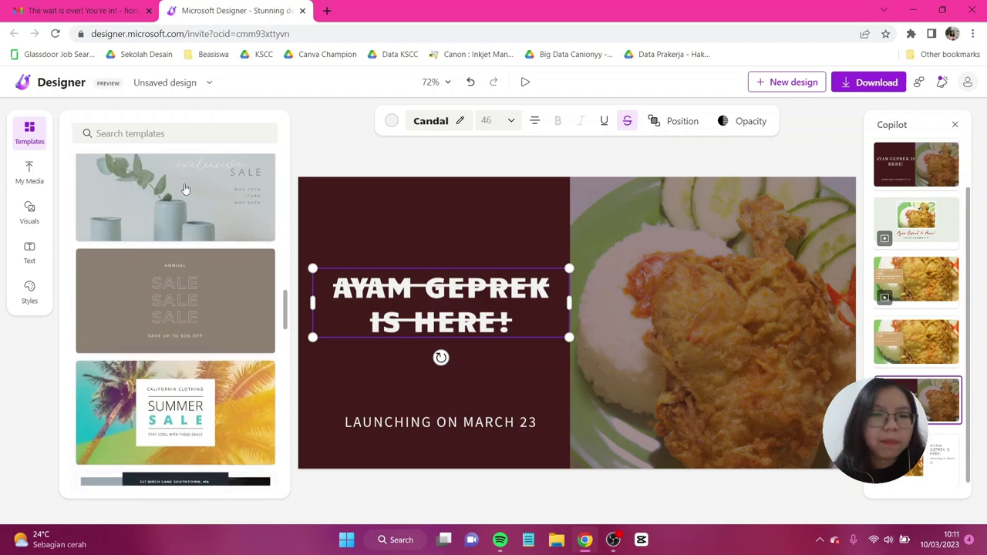
{"action": "scroll", "coordinate": [185, 189], "scroll_direction": "down", "scroll_amount": 2}
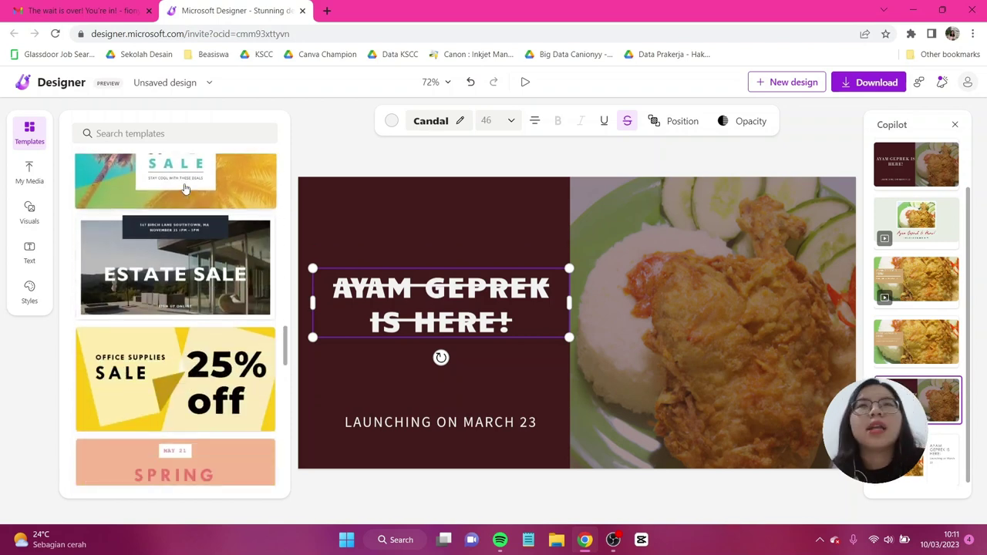
{"action": "scroll", "coordinate": [185, 189], "scroll_direction": "down", "scroll_amount": 5}
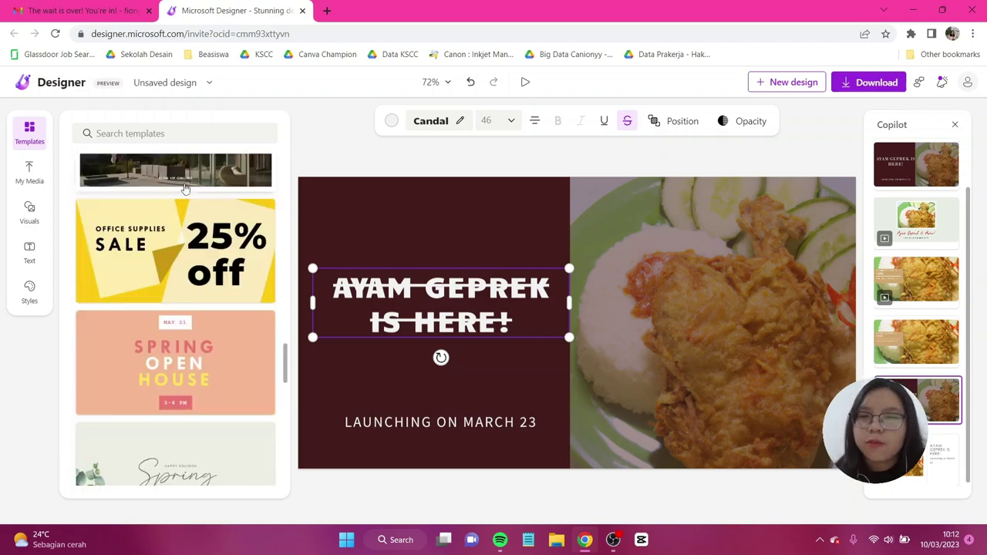
Step: Deselect the heading, start a new design in a separate tab, and return to the poster
{"action": "left_click", "coordinate": [807, 153]}
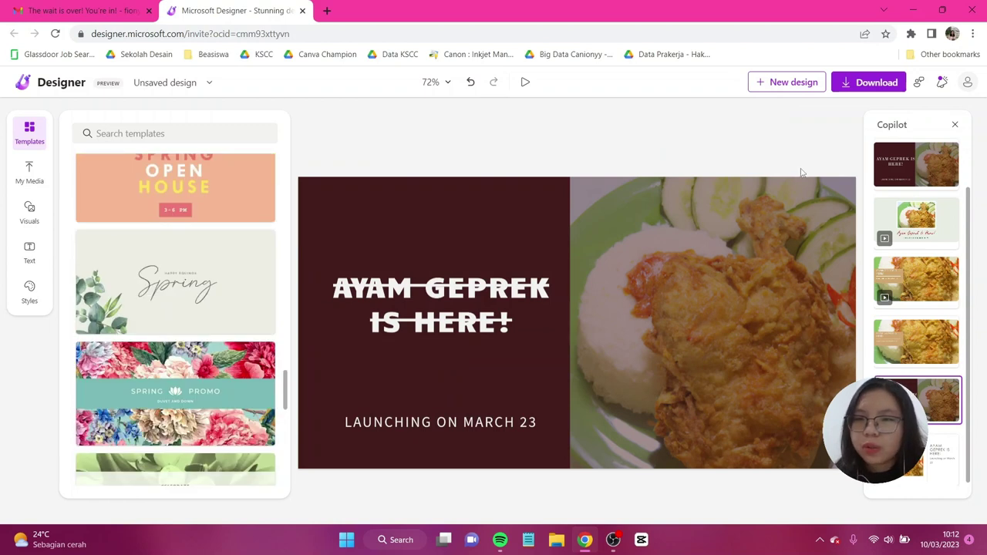
{"action": "left_click", "coordinate": [790, 88]}
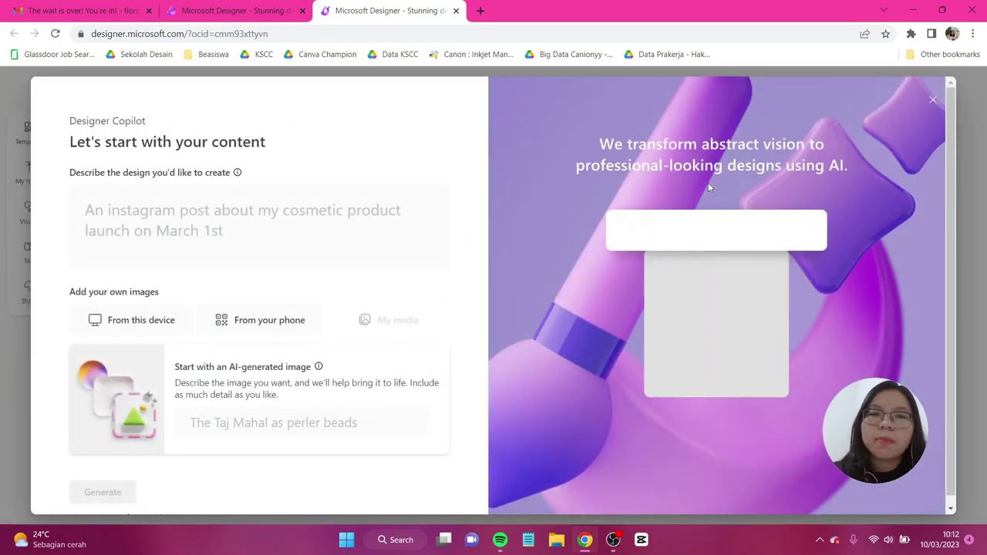
{"action": "key", "text": "ctrl+shift+Tab"}
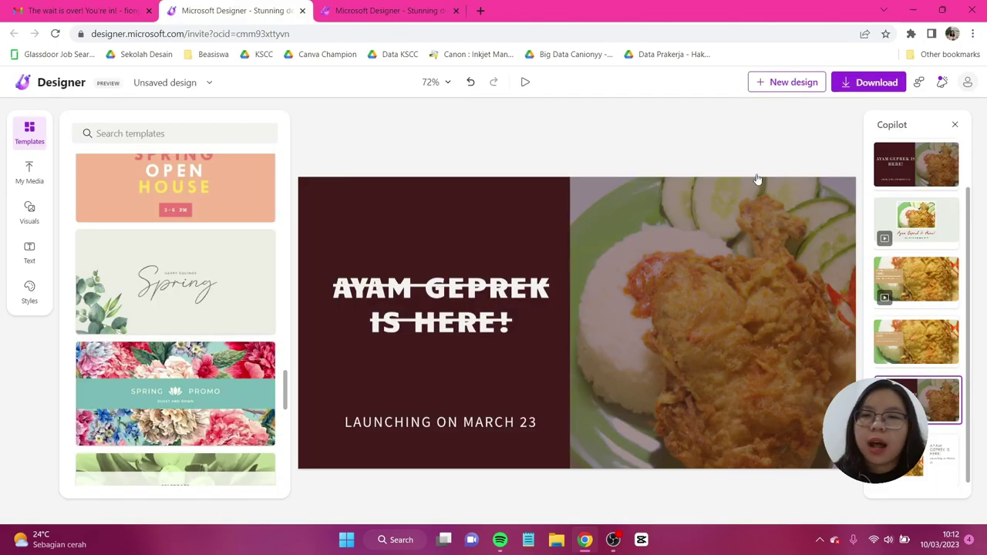
Step: Download the poster as MP4 (Recommended) with Remove watermark ticked and copy its URL
{"action": "left_click", "coordinate": [855, 87]}
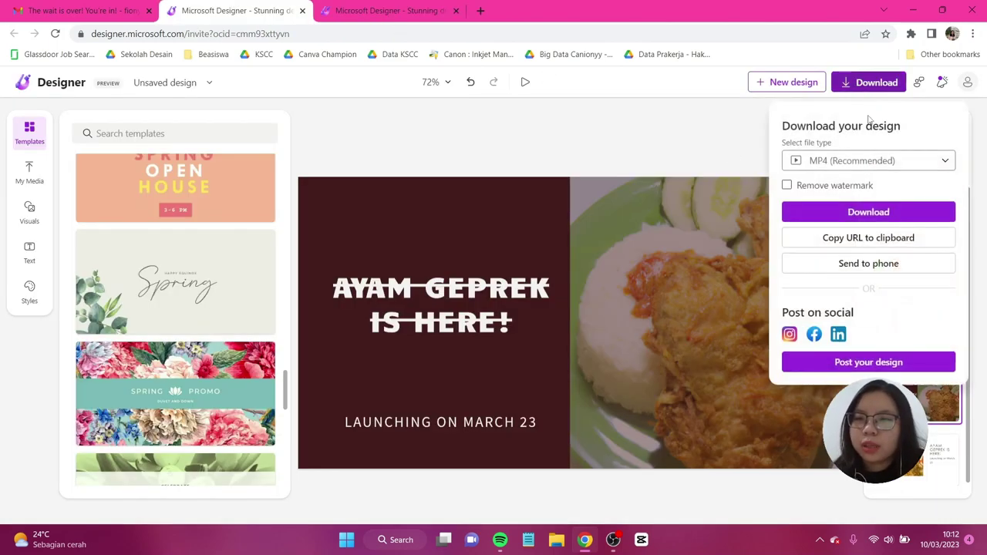
{"action": "left_click", "coordinate": [871, 160]}
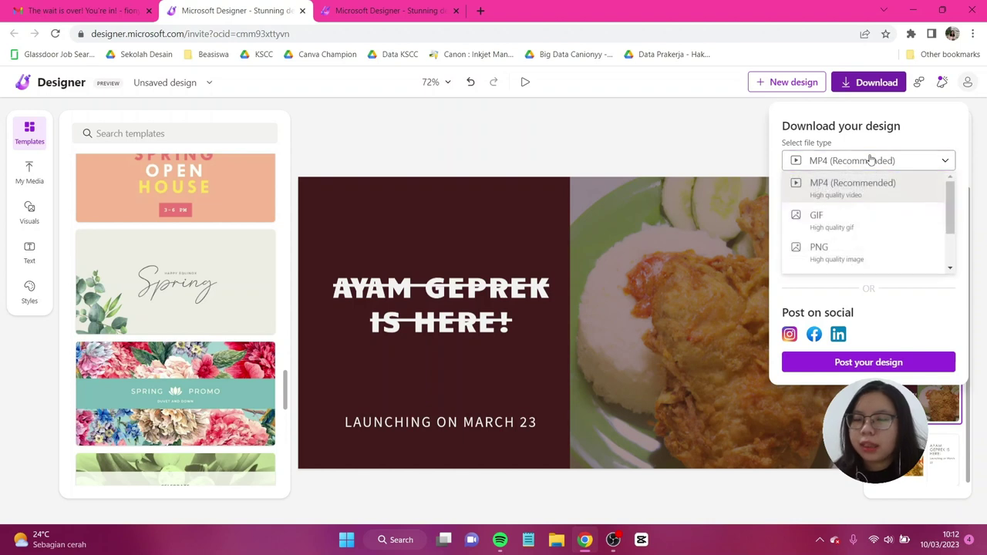
{"action": "scroll", "coordinate": [877, 197], "scroll_direction": "down", "scroll_amount": 2}
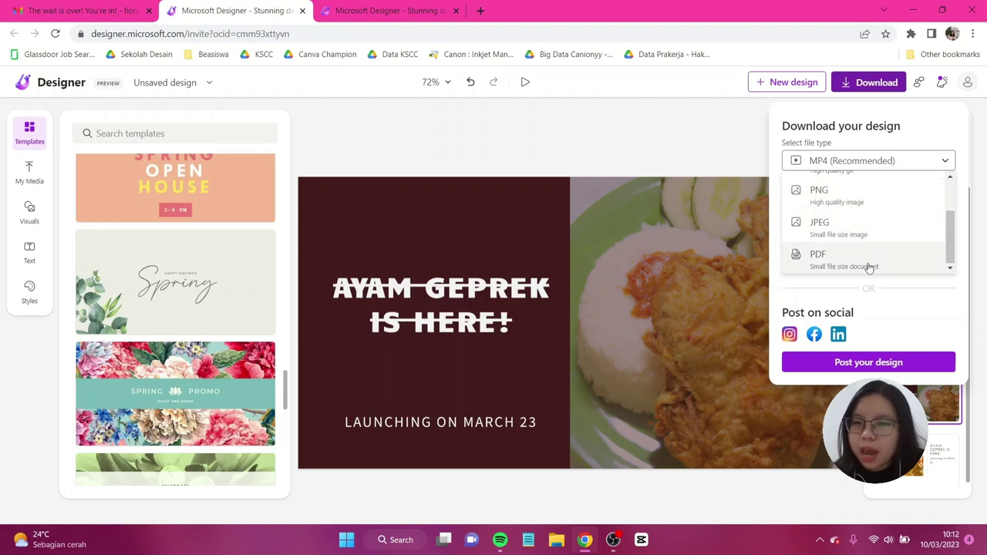
{"action": "left_click", "coordinate": [935, 307]}
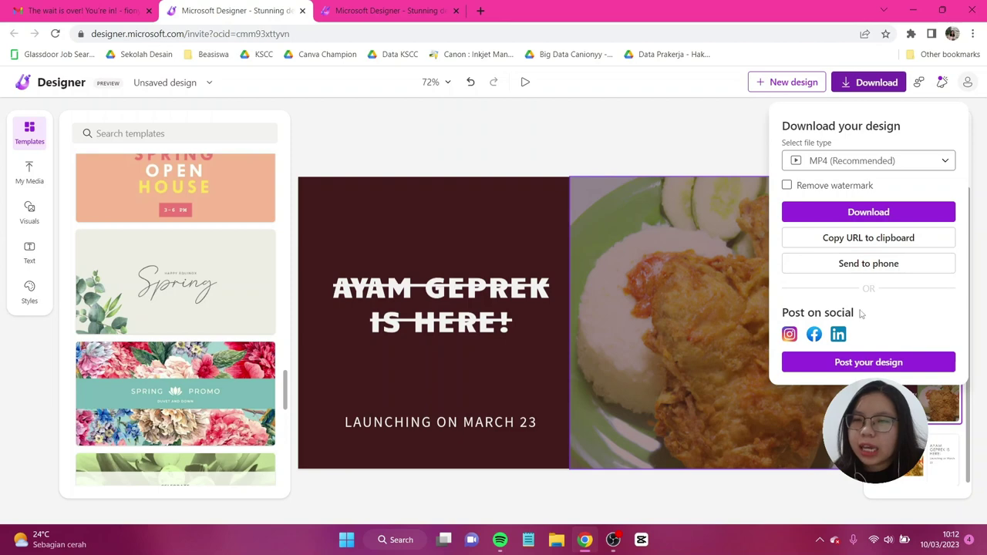
{"action": "left_click", "coordinate": [786, 185]}
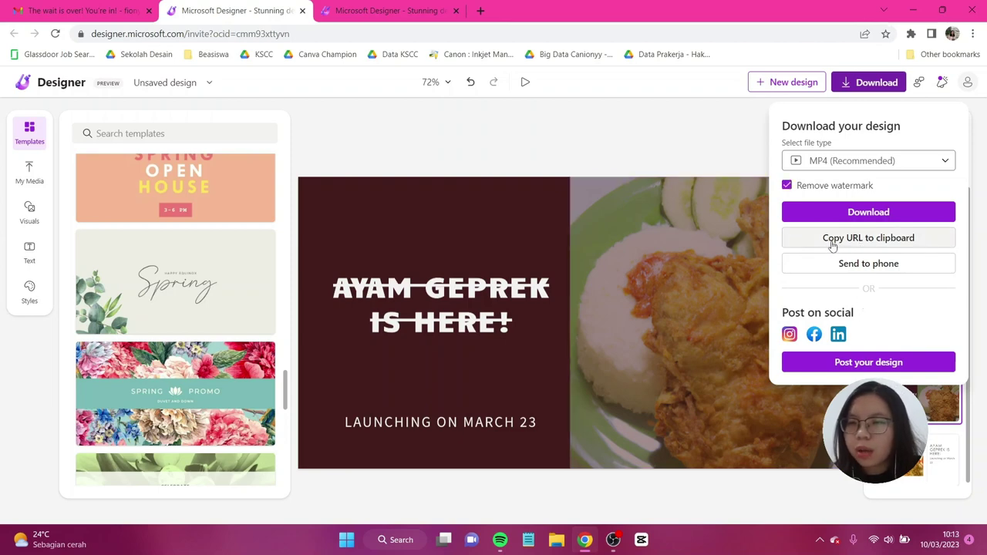
{"action": "left_click", "coordinate": [905, 239]}
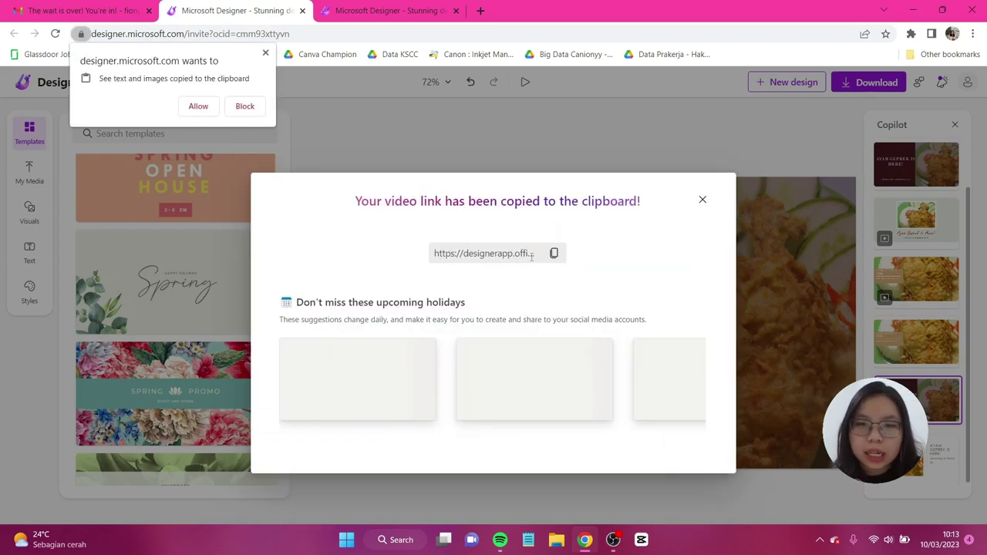
{"action": "left_click", "coordinate": [973, 33]}
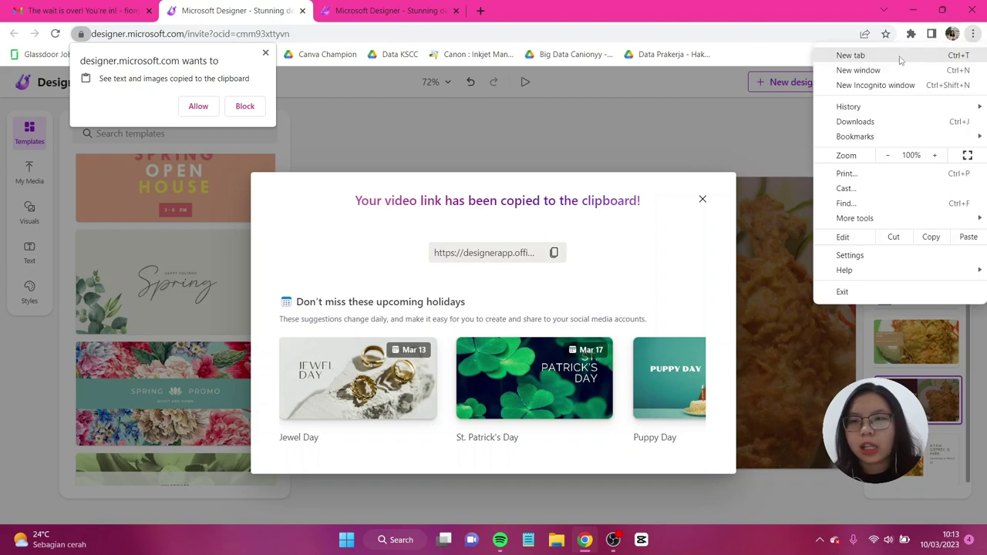
{"action": "left_click", "coordinate": [891, 86]}
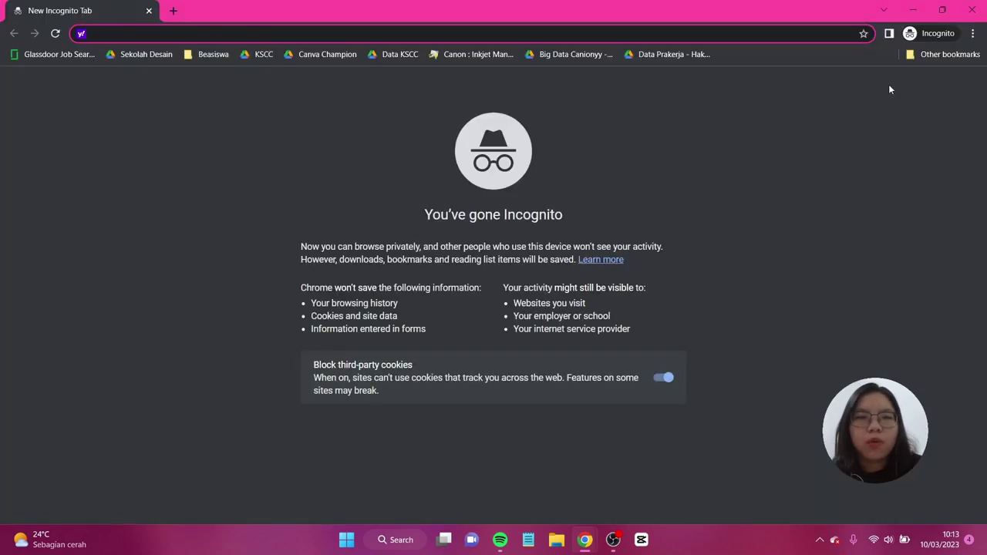
{"action": "key", "text": "Return"}
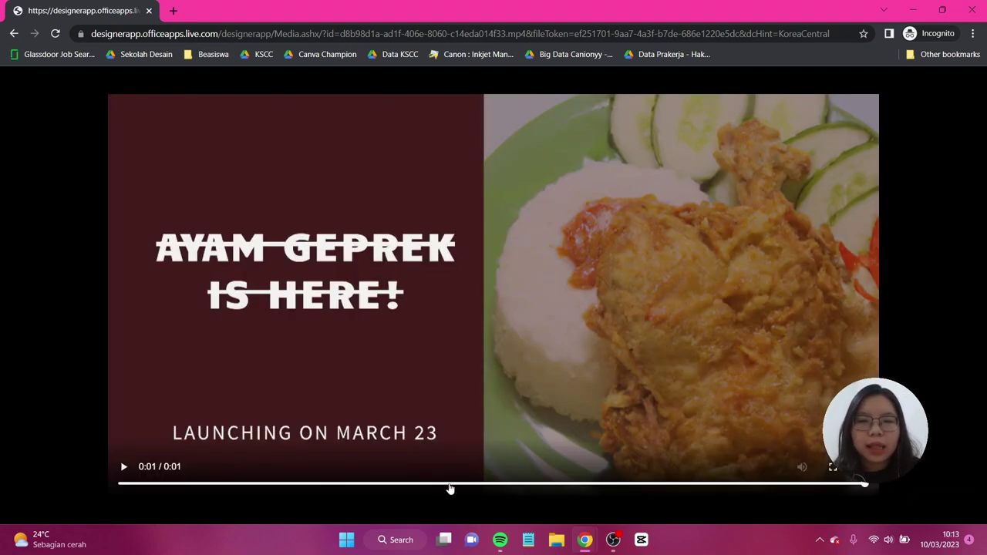
{"action": "left_click", "coordinate": [448, 484]}
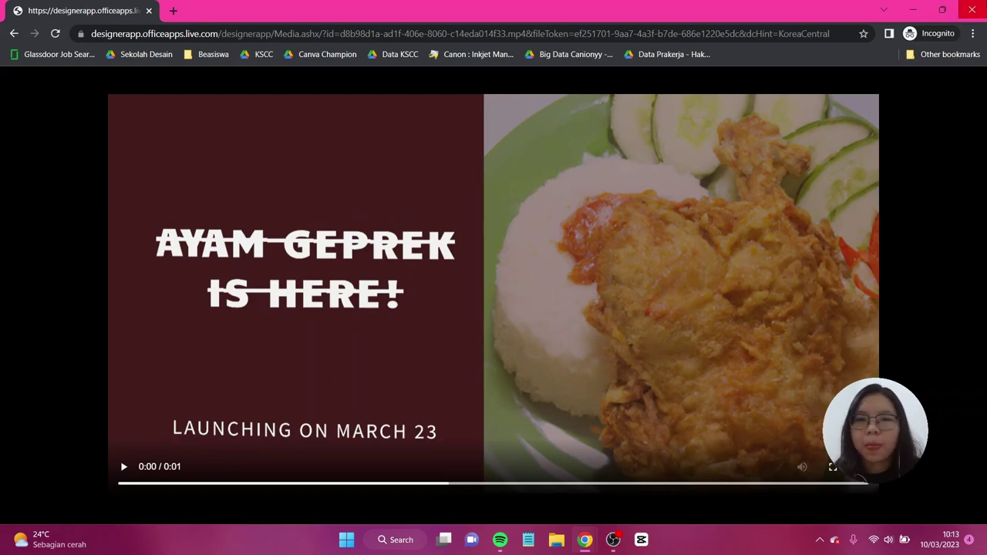
{"action": "left_click", "coordinate": [971, 10]}
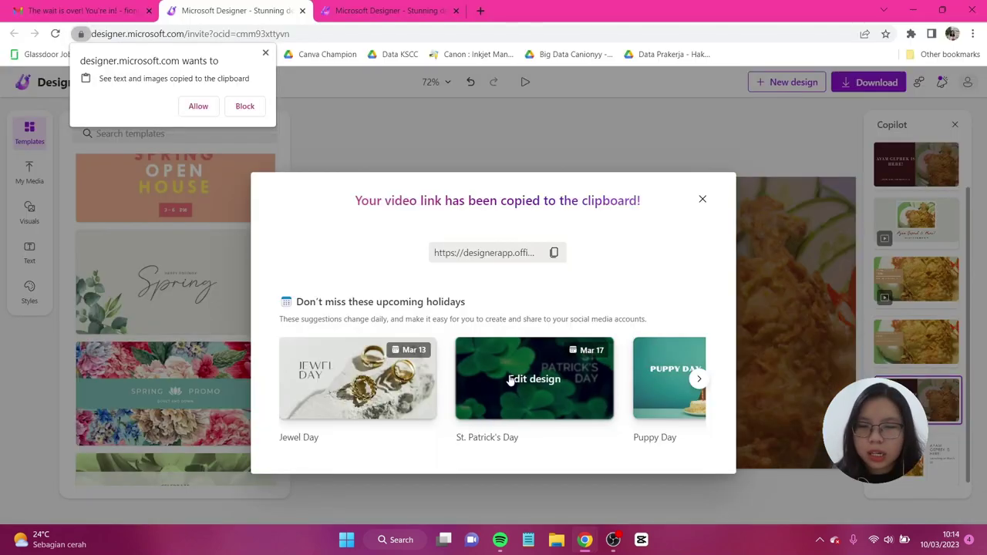
Step: Close the link-copied message and open Account info and settings in a new tab
{"action": "left_click", "coordinate": [700, 380]}
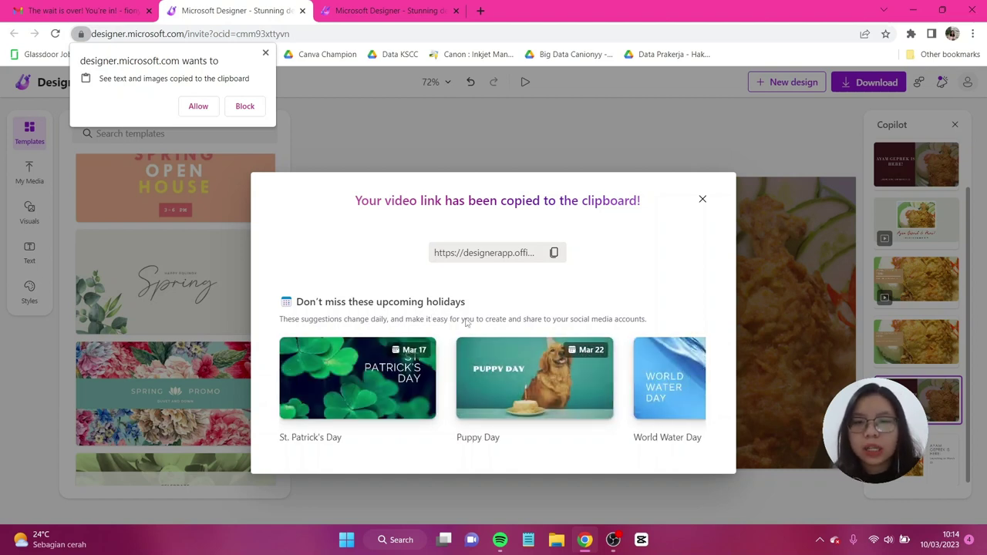
{"action": "left_click", "coordinate": [973, 91]}
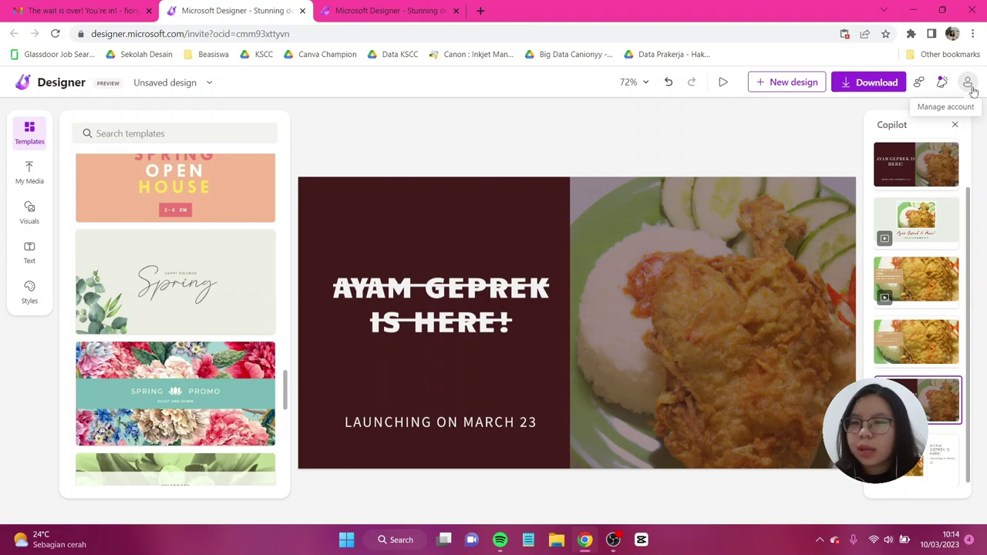
{"action": "left_click", "coordinate": [970, 85]}
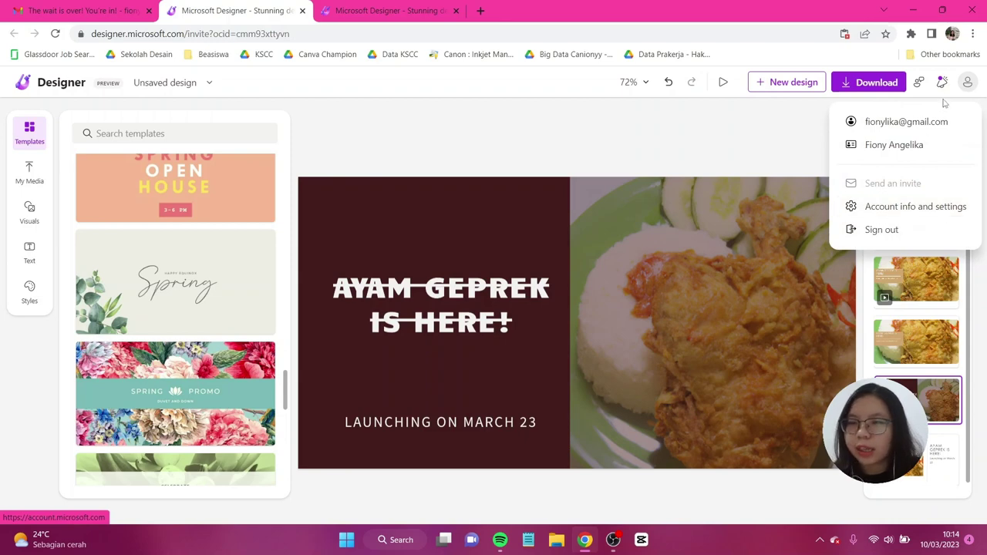
{"action": "left_click", "coordinate": [921, 207]}
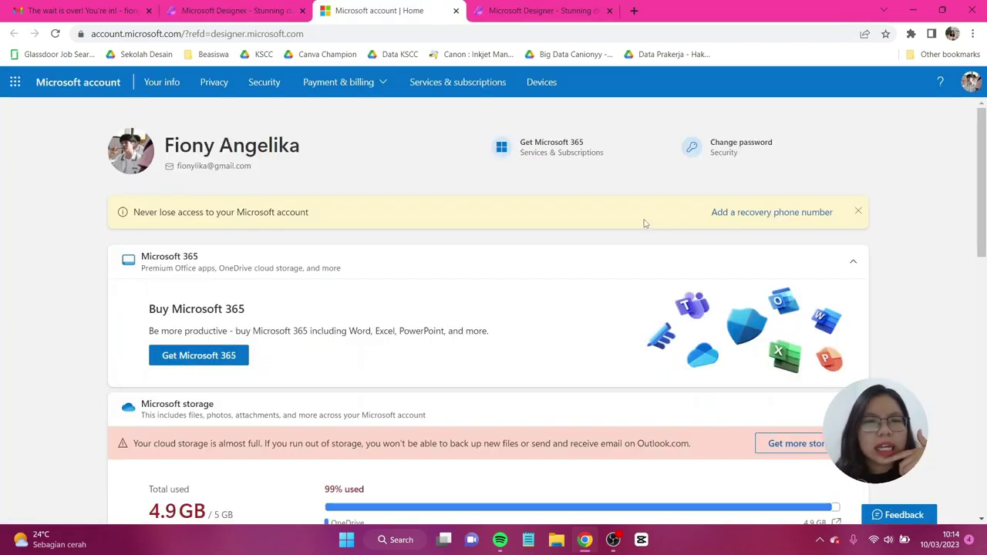